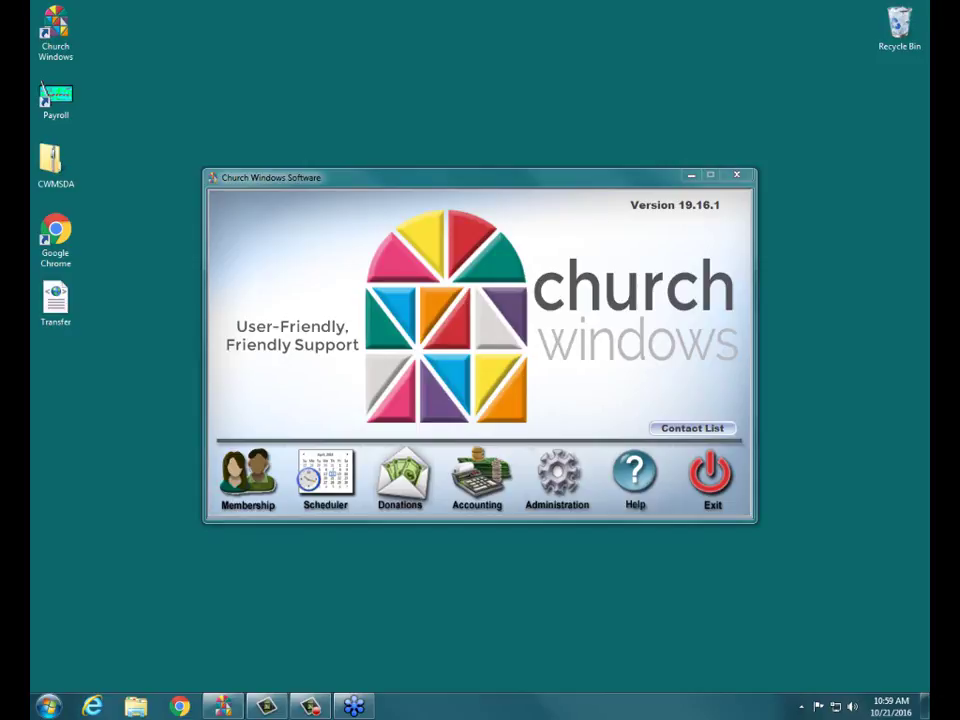
Step: Close the Accounting module and reopen it on its Jan - Dec 2016 home screen
left_click(474, 471)
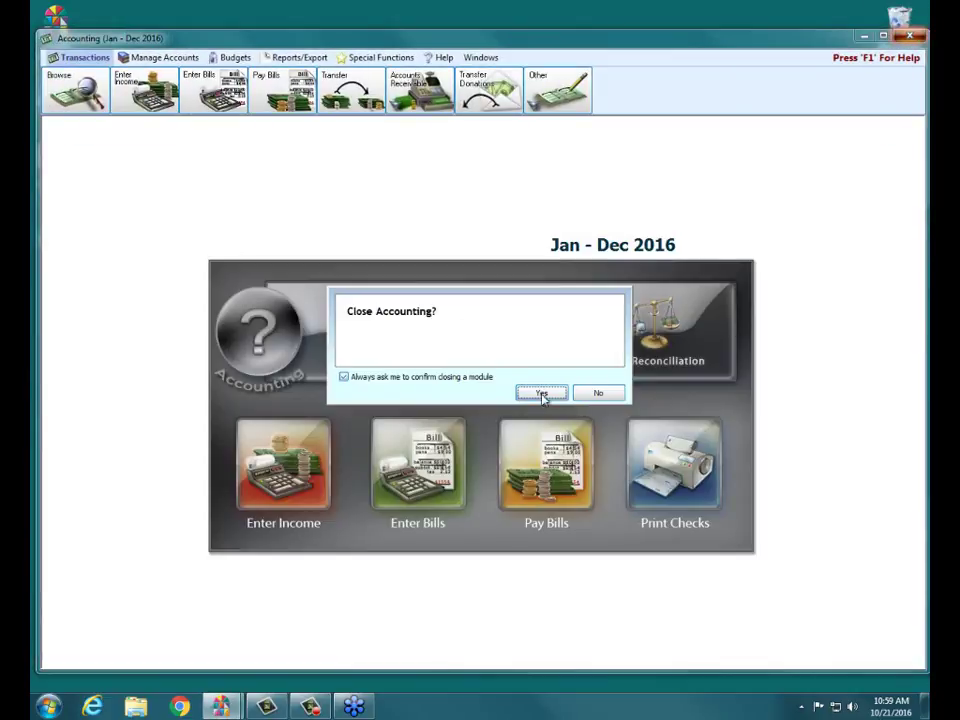
left_click(560, 395)
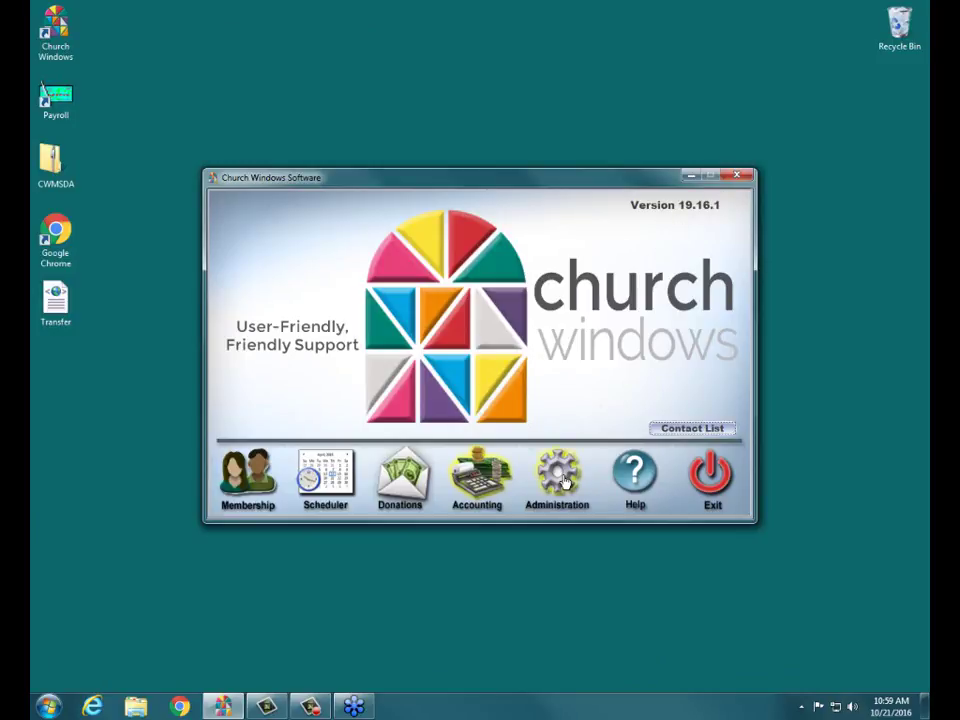
left_click(485, 484)
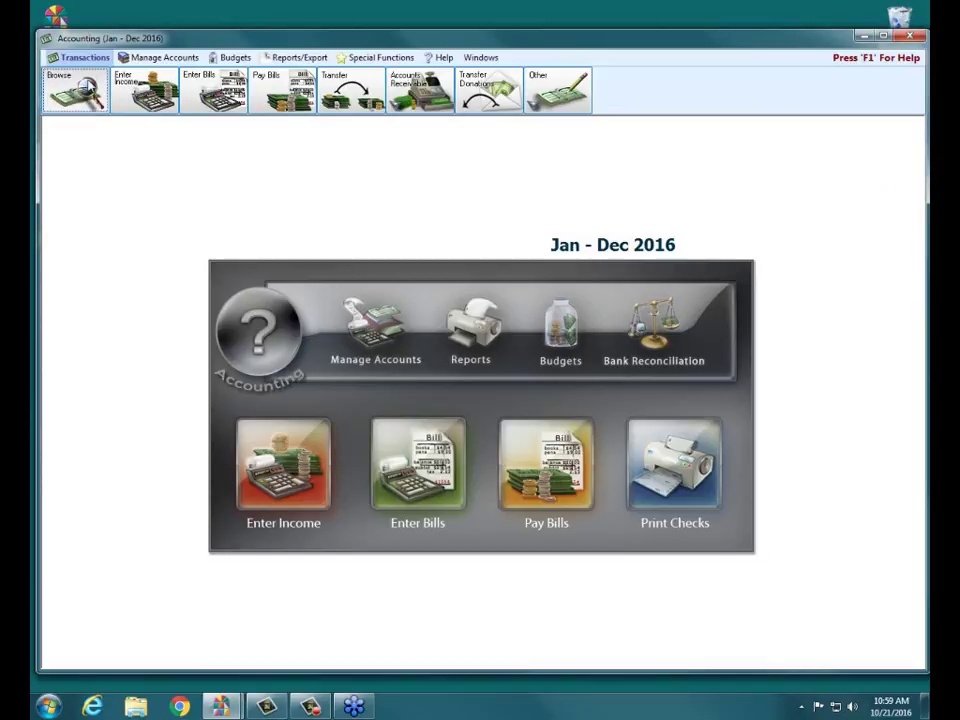
Step: Open Browse Transactions listing all transactions for 01/01/2016 thru 12/31/2016
left_click(86, 92)
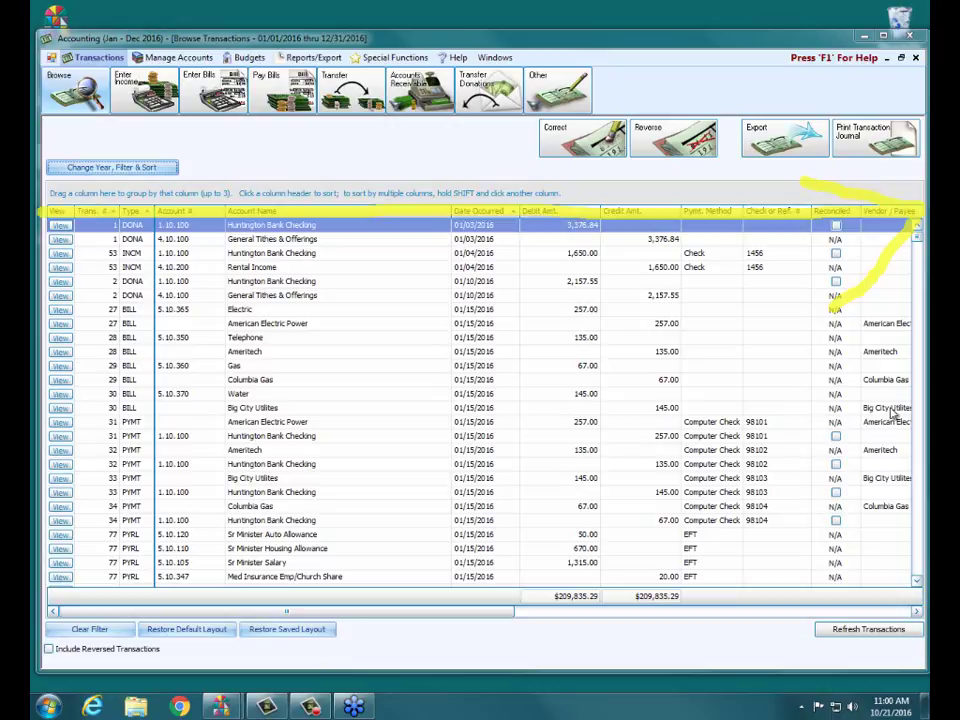
left_click(917, 612)
left_click(917, 612)
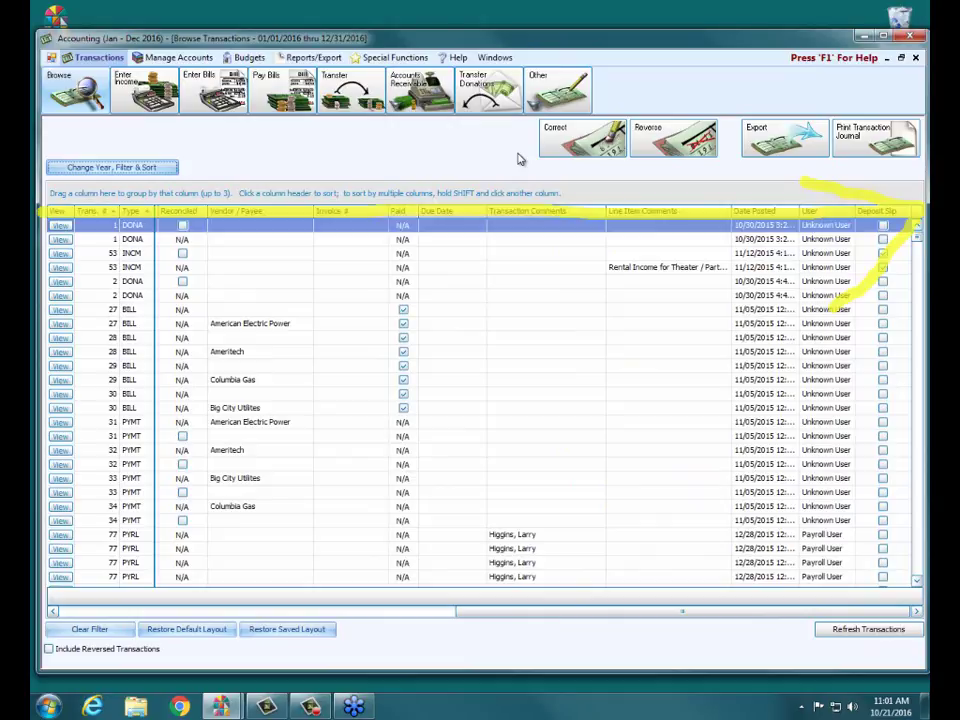
left_click_drag(551, 611, 127, 608)
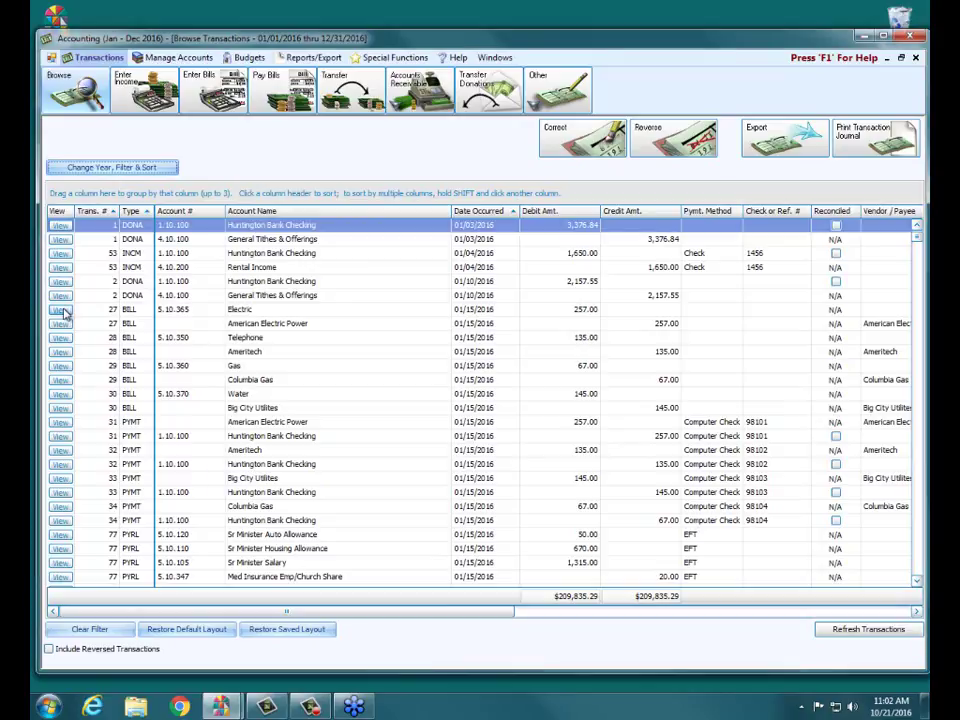
left_click(61, 311)
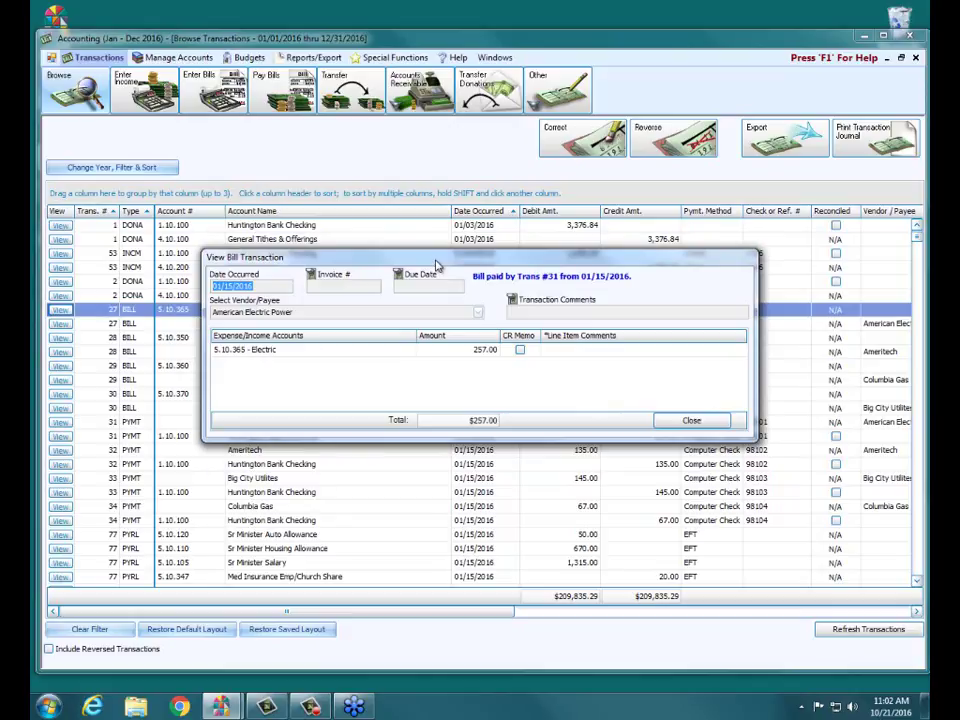
left_click(715, 429)
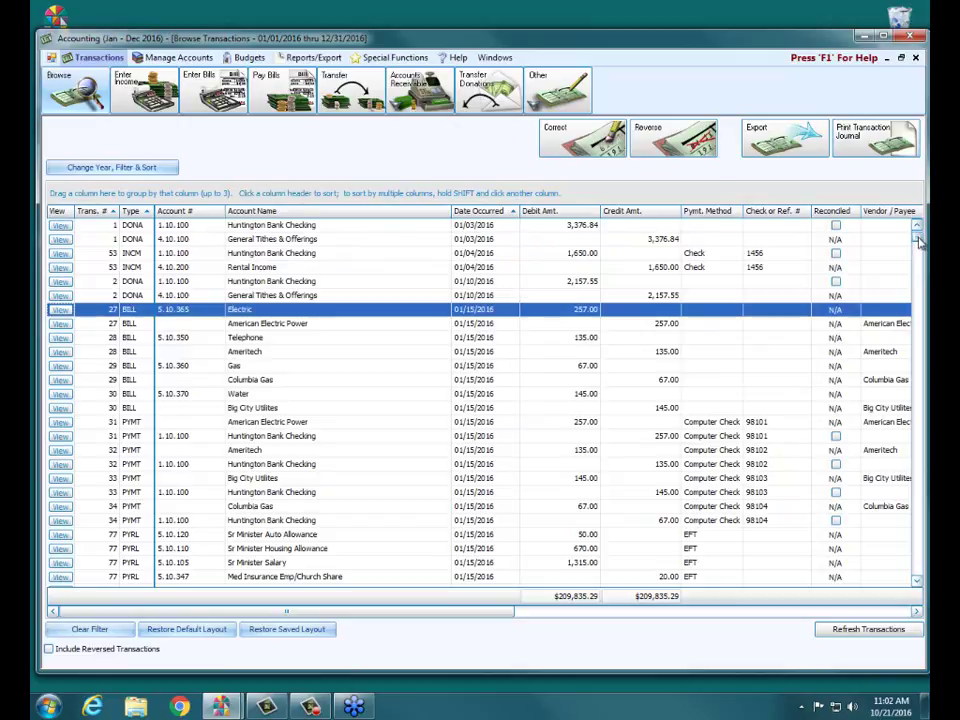
Step: View payroll transaction 81 (check 7727, 625.48) enlarged to show every account line, then close it
left_click_drag(917, 231, 922, 258)
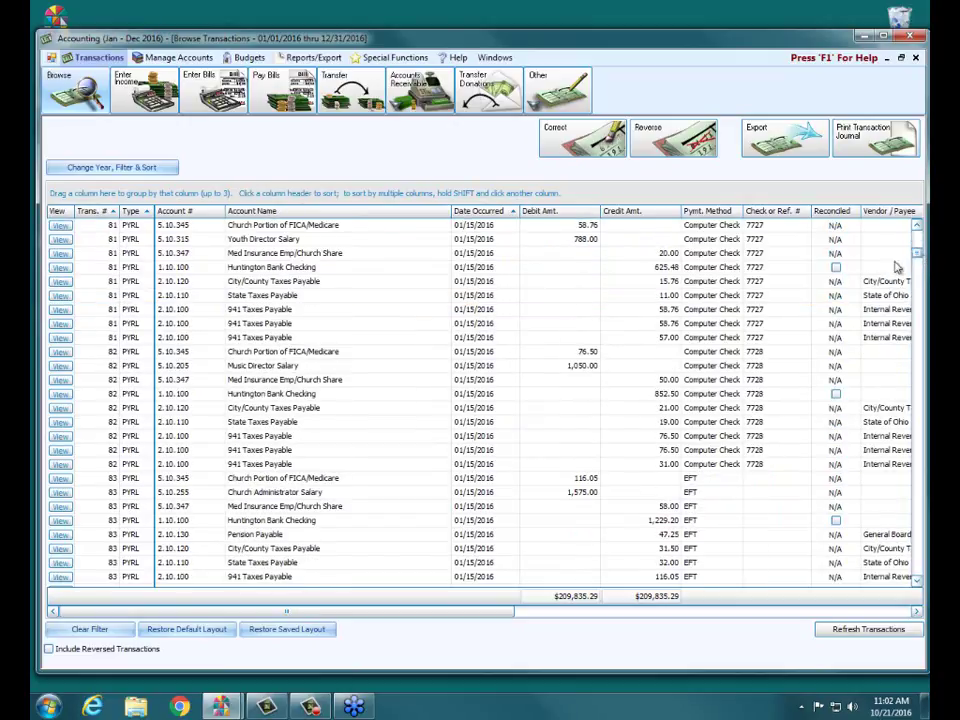
left_click(105, 268)
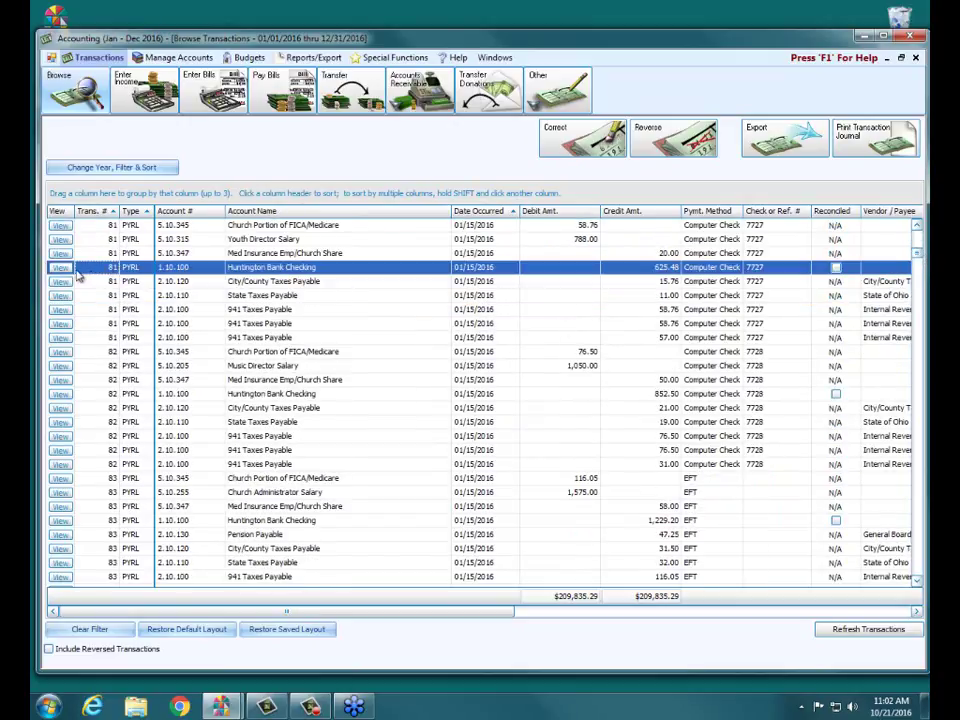
left_click(62, 268)
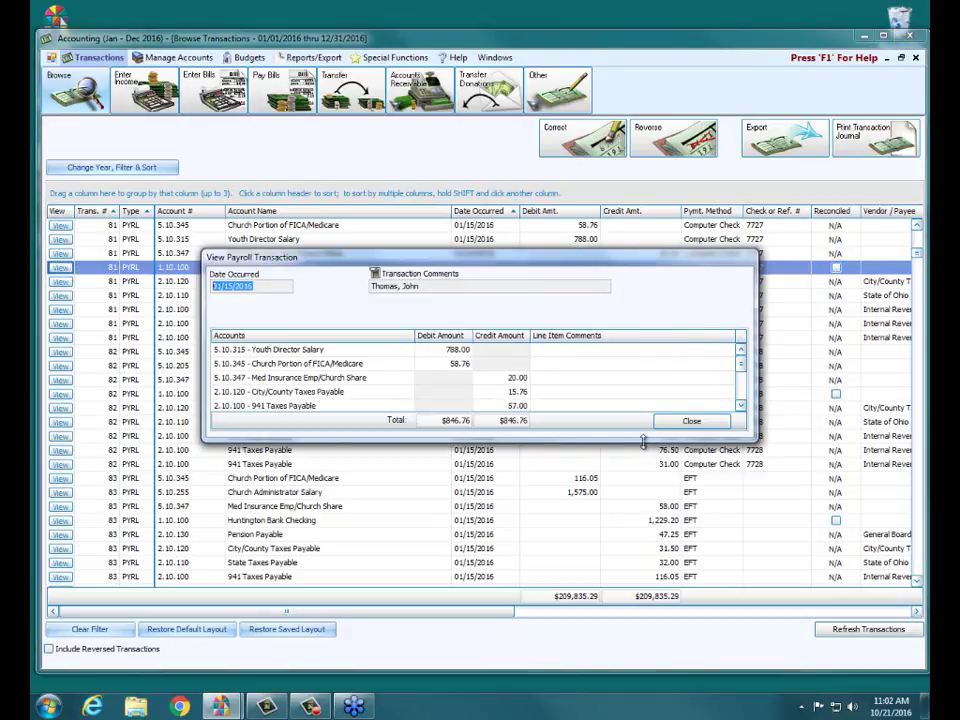
left_click_drag(643, 439, 656, 514)
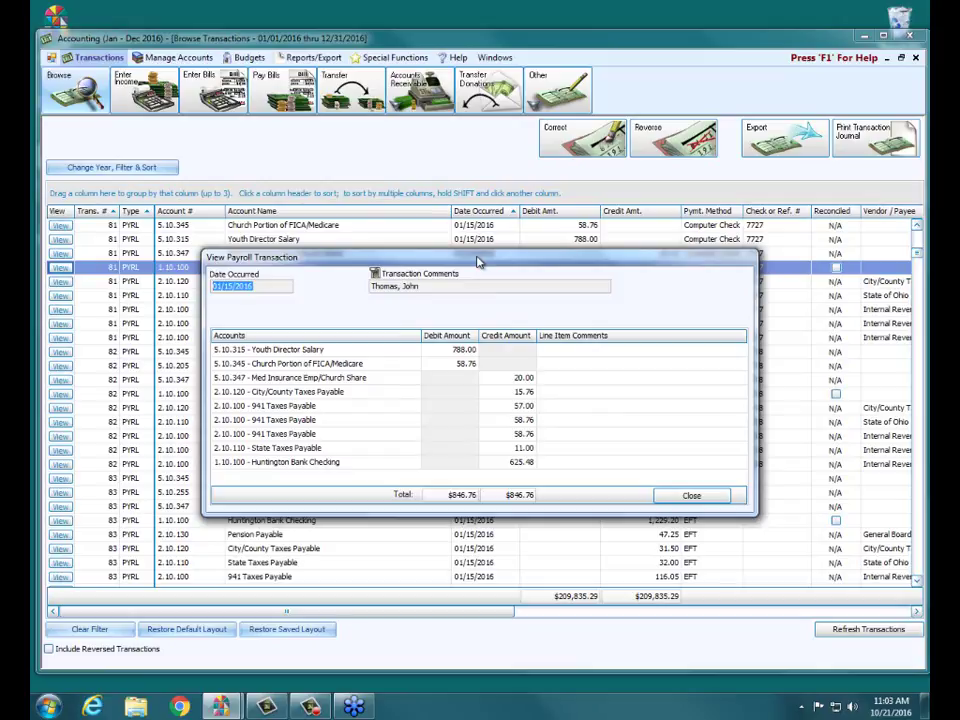
left_click(679, 497)
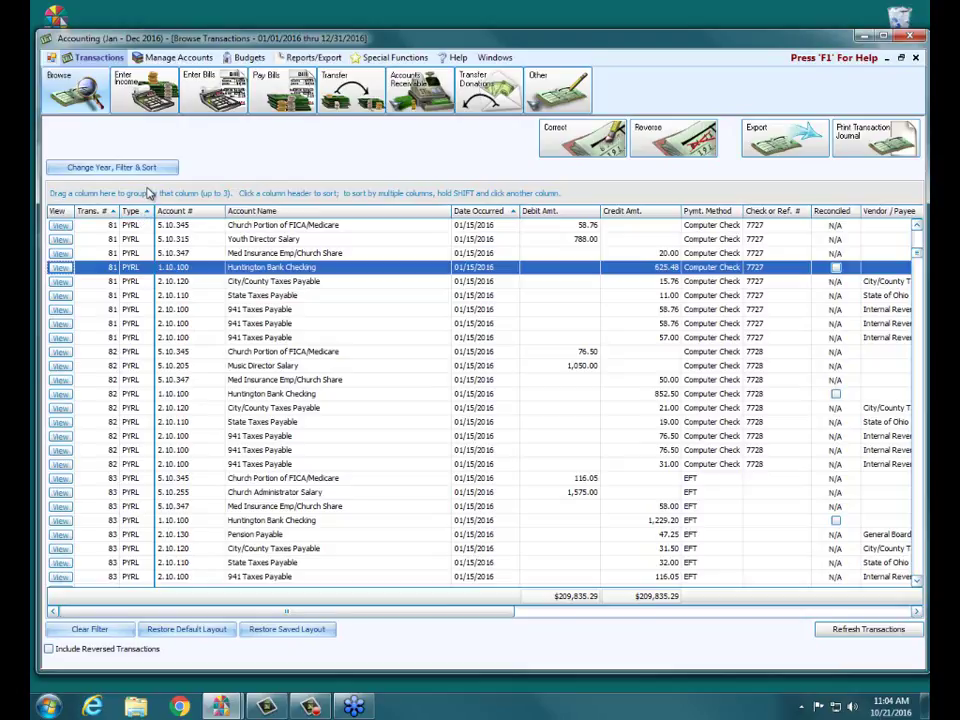
Step: Sort the transaction grid by Account # and then by Date Occurred
left_click(240, 211)
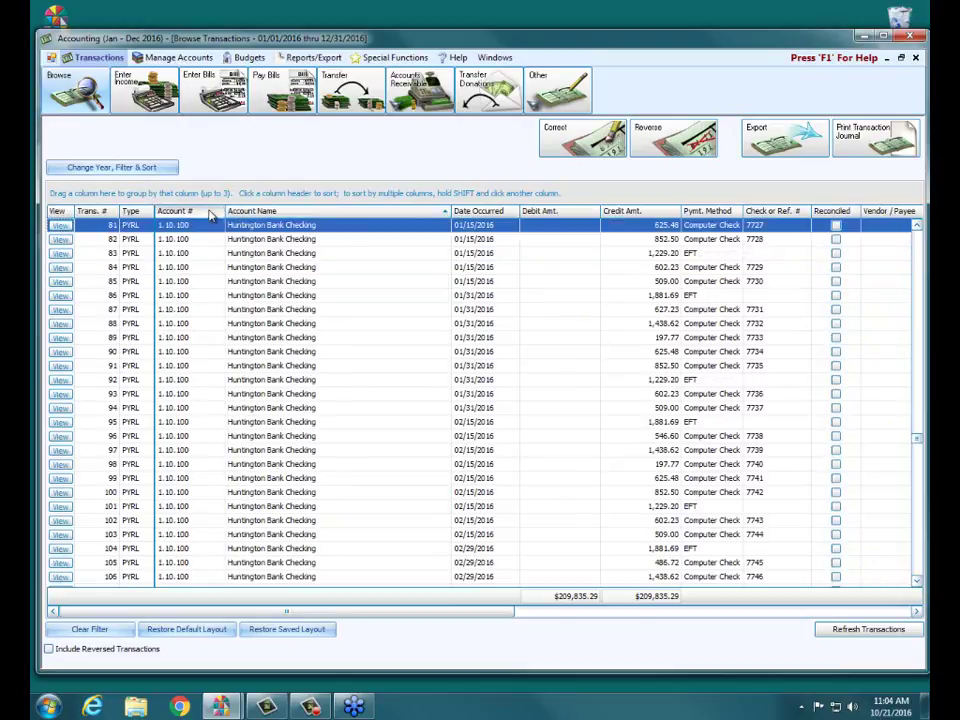
left_click(458, 213)
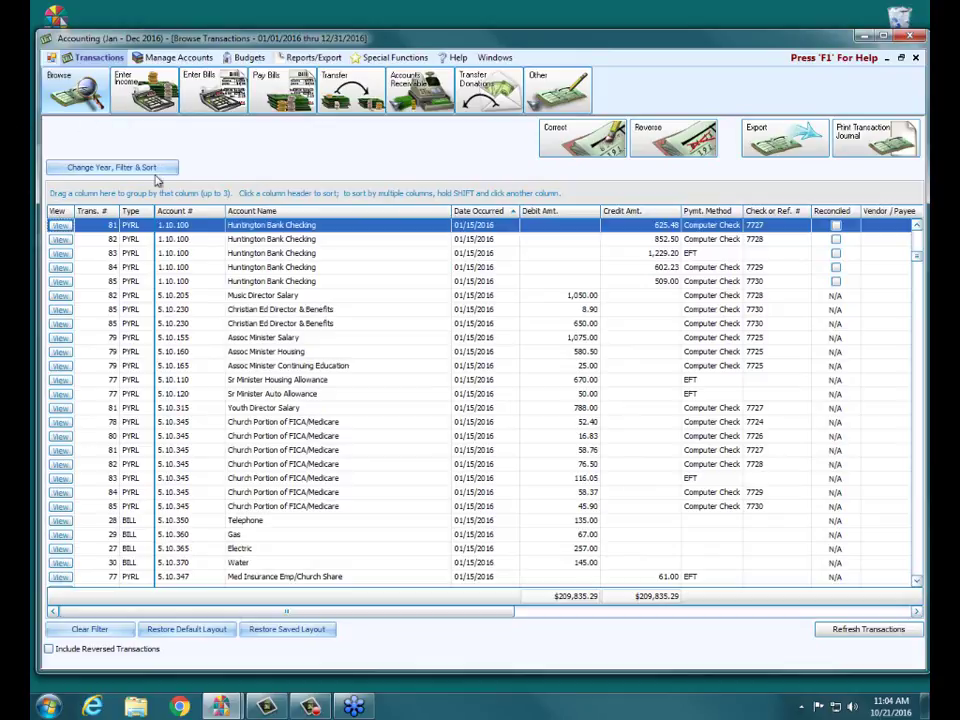
left_click(929, 181)
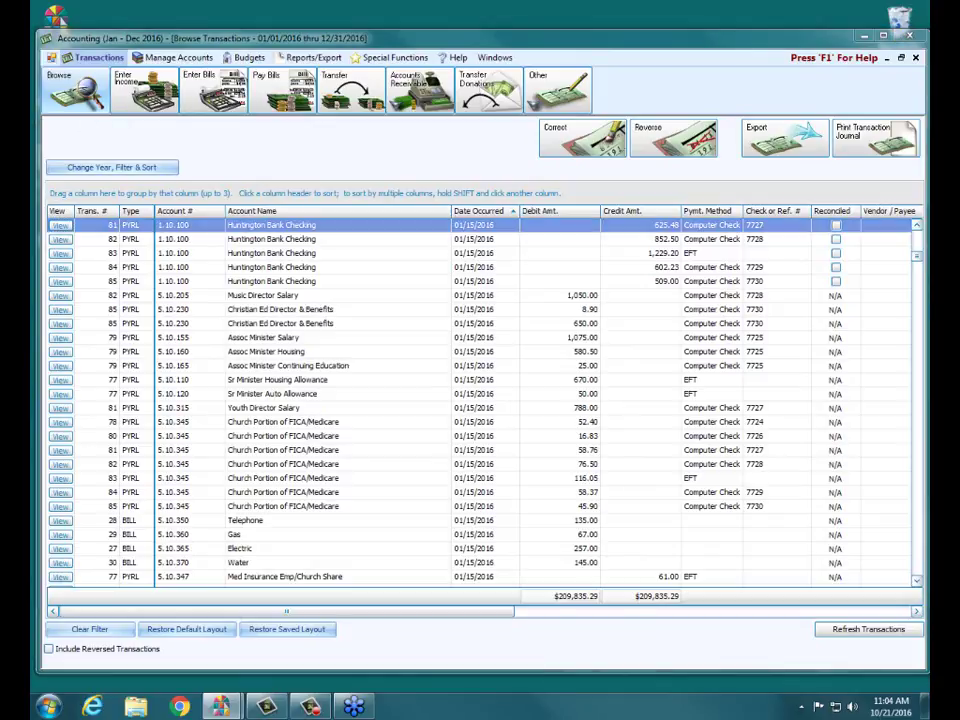
Step: Open the Transaction Browser Options filter settings for 01/01/2016 thru 12/31/2016
mouse_move(34, 148)
left_mouse_down()
mouse_move(70, 142)
mouse_move(250, 172)
mouse_move(34, 165)
left_mouse_up()
left_click_drag(168, 197, 232, 312)
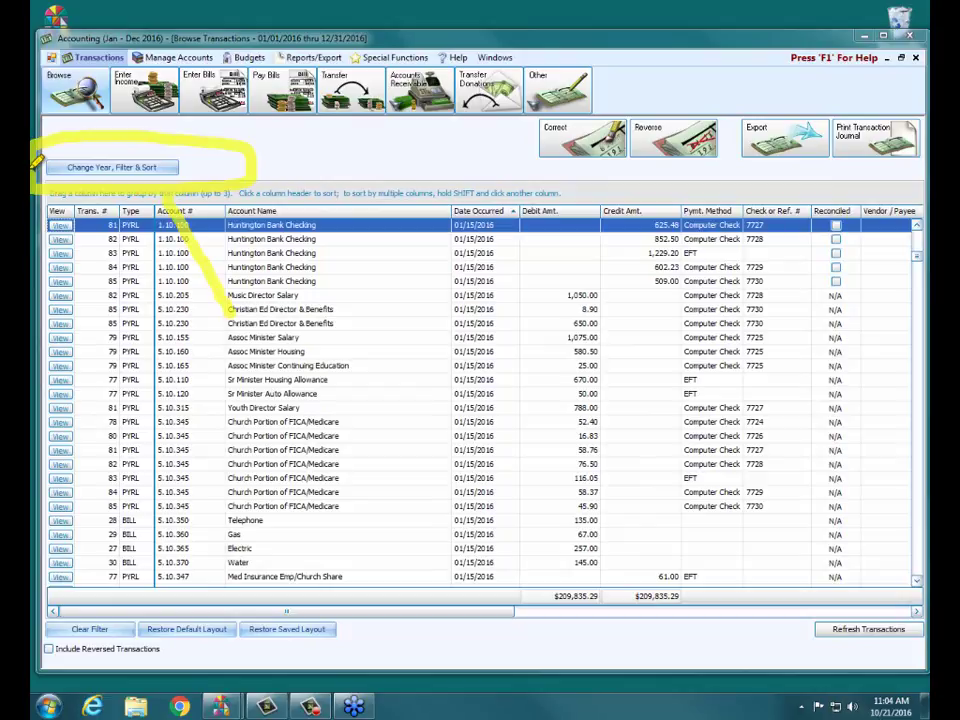
left_click_drag(170, 197, 225, 214)
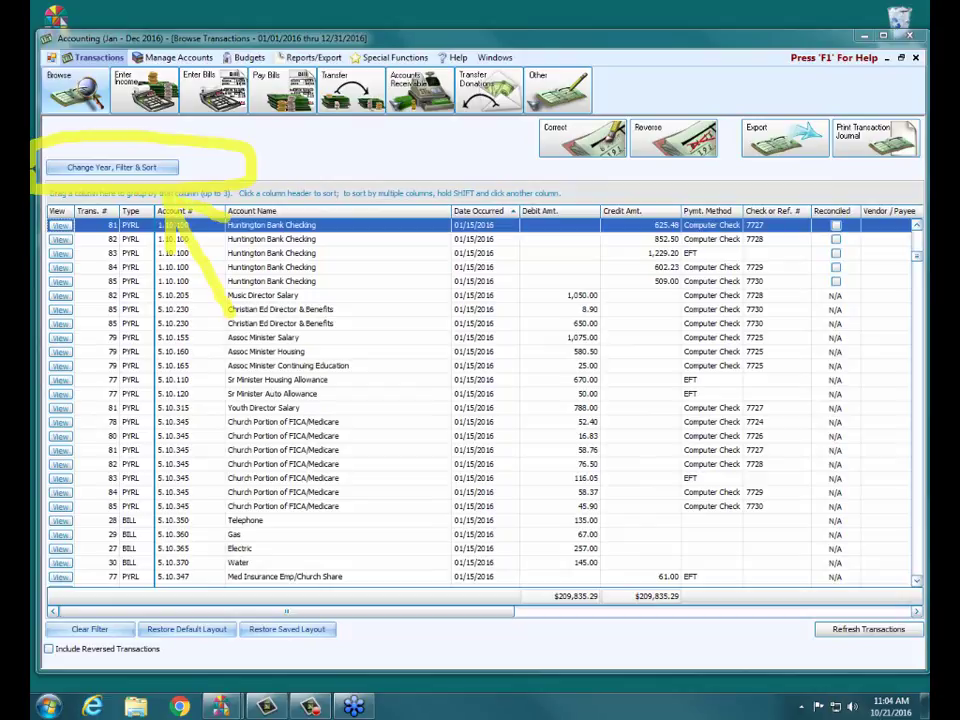
key("Escape")
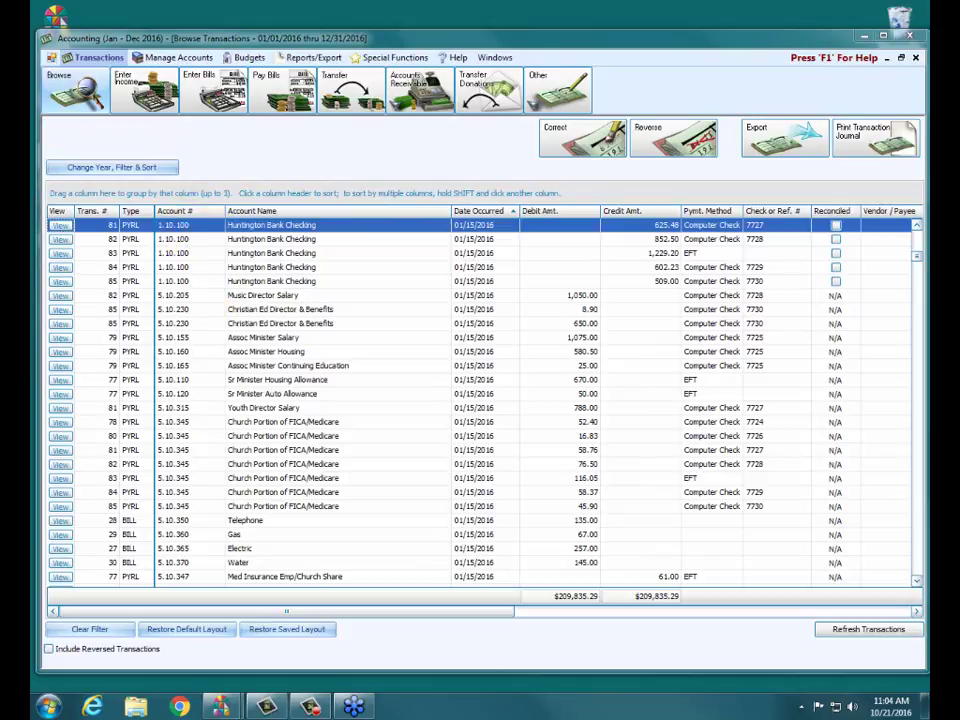
left_click(155, 172)
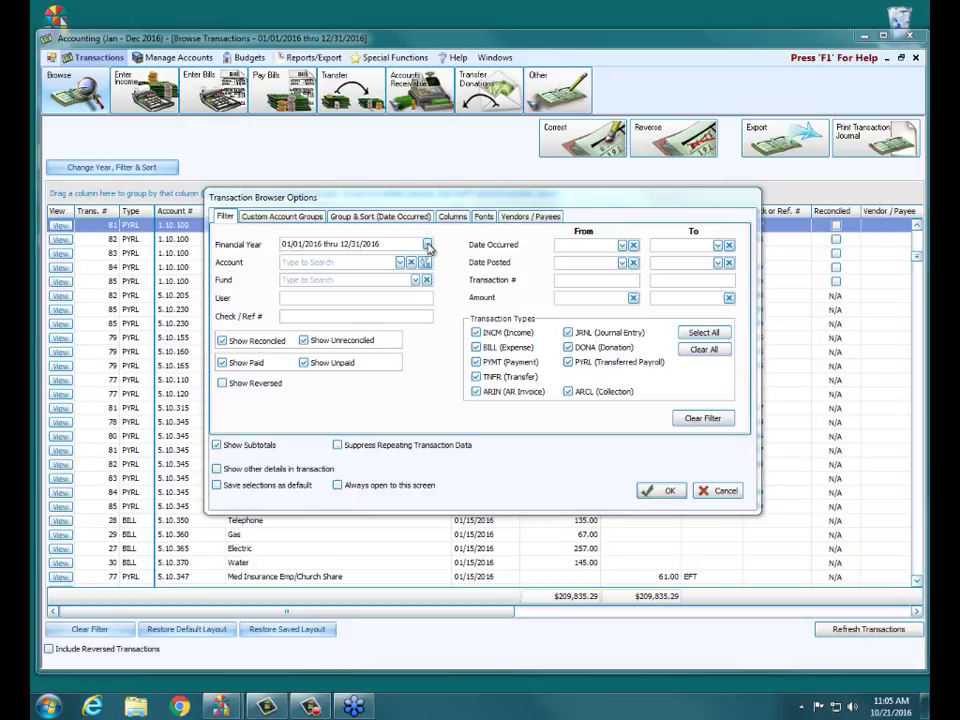
Step: Drop down the Financial Year list showing fiscal years 2008 through 2016
left_click(428, 246)
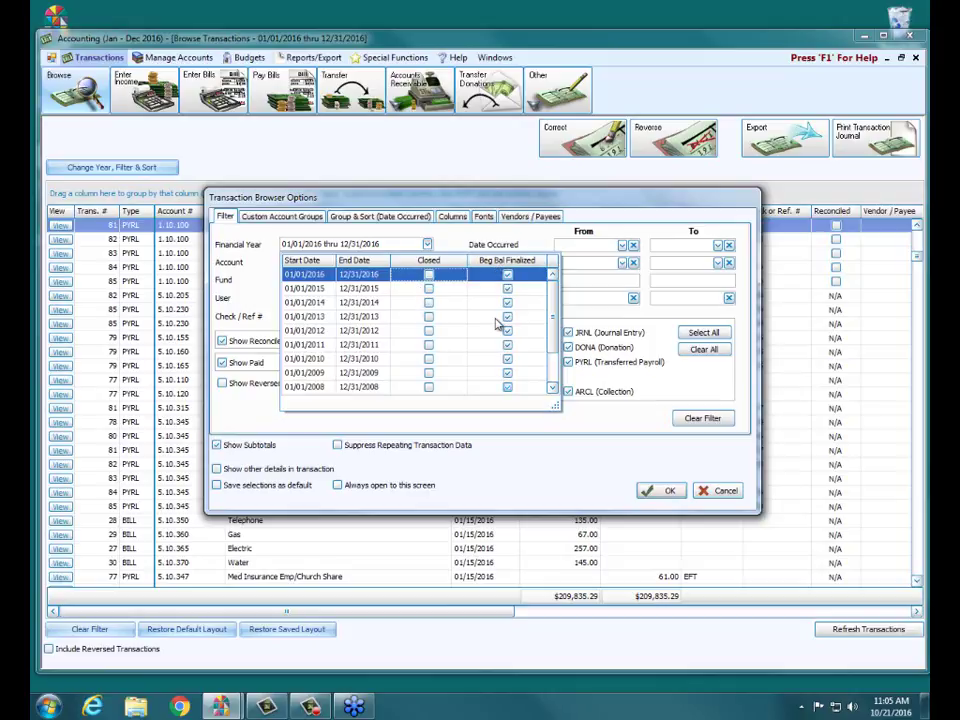
Step: Select the 01/01/2010 thru 12/31/2010 financial year and apply it to the grid
left_click(479, 196)
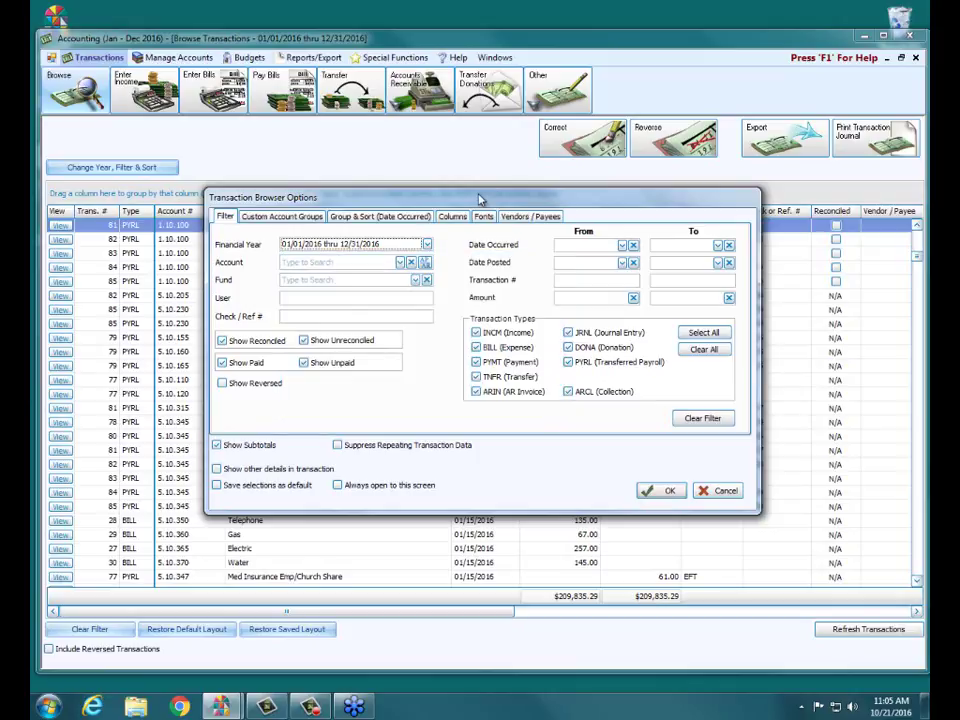
left_click(427, 245)
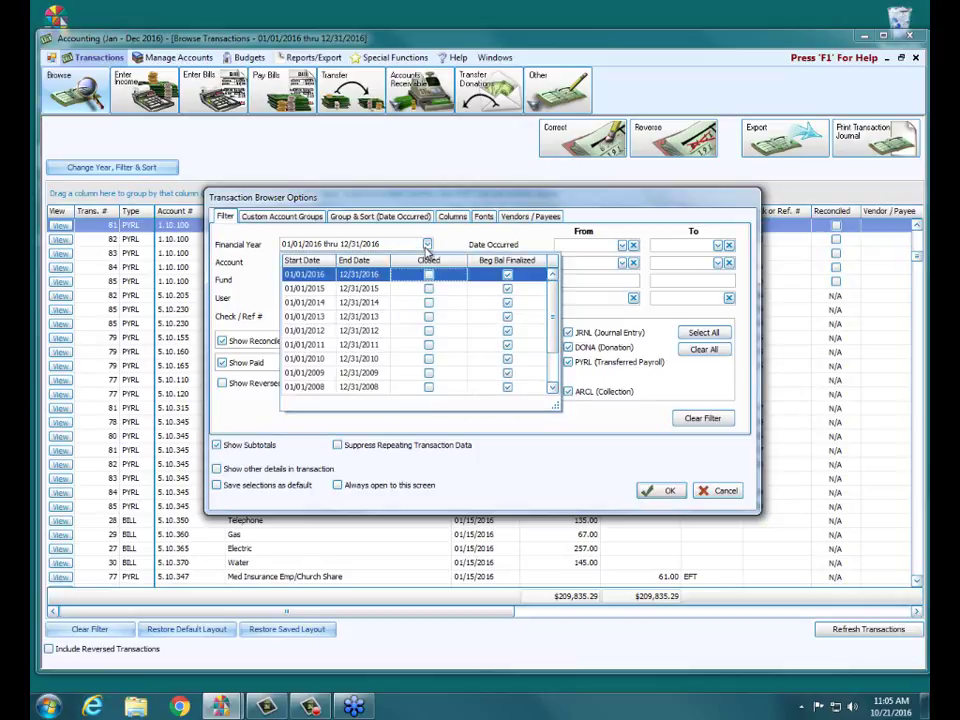
left_click(364, 361)
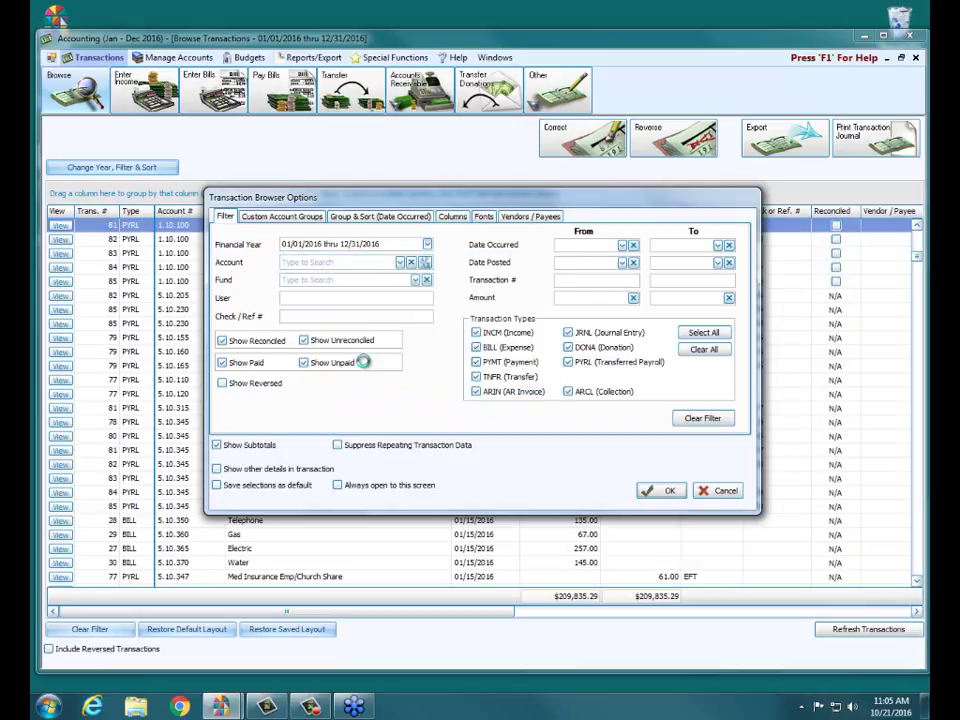
left_click(665, 489)
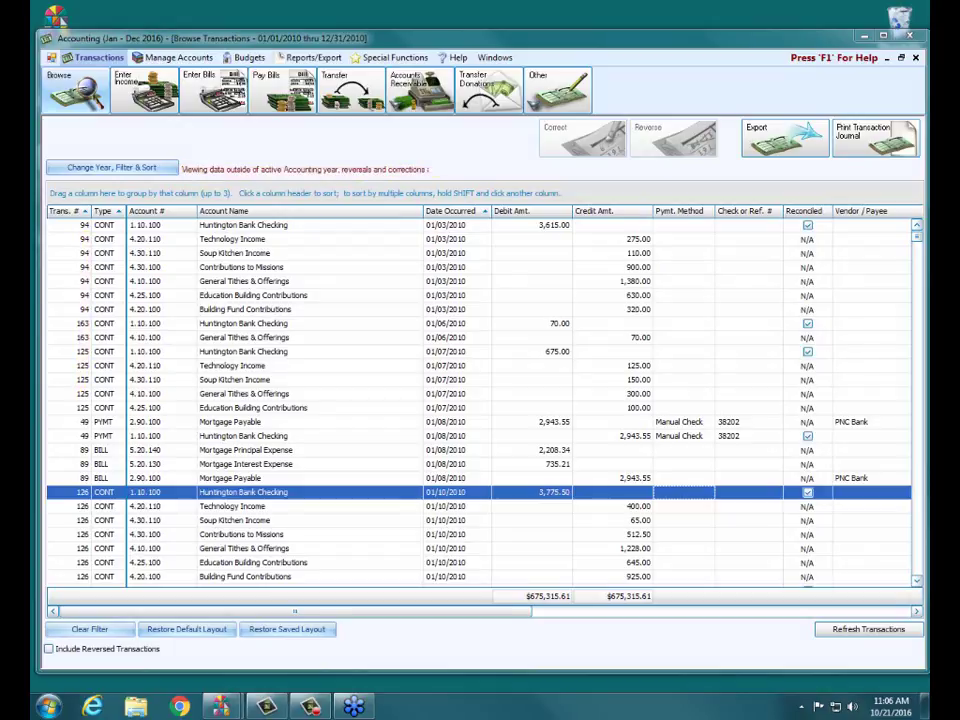
Step: Switch the browser back to the 01/01/2016 thru 12/31/2016 financial year
left_click(124, 166)
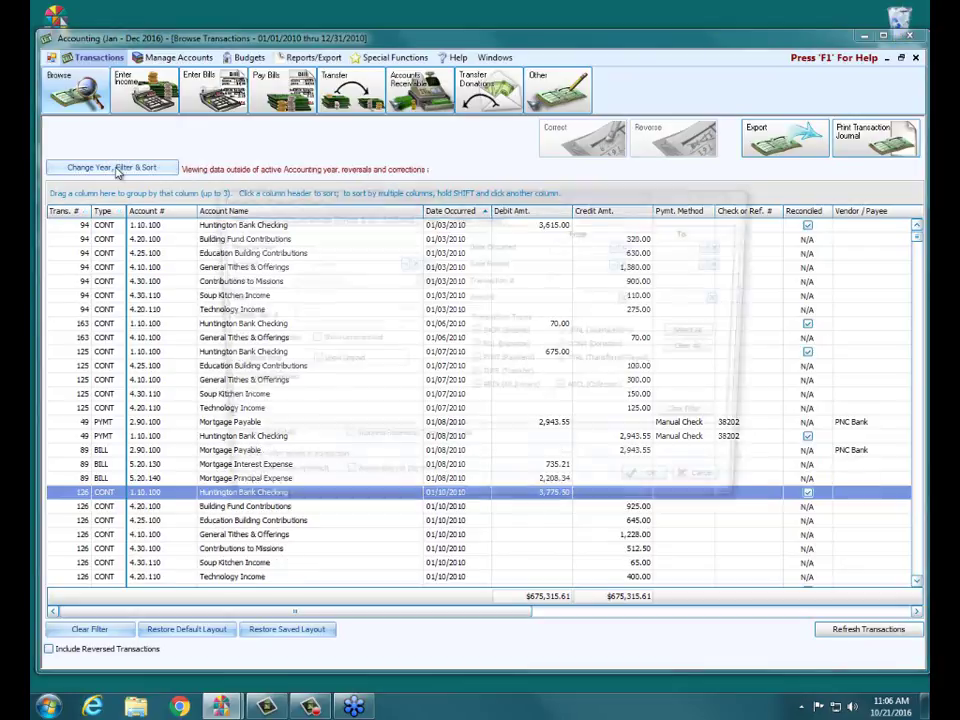
left_click(427, 245)
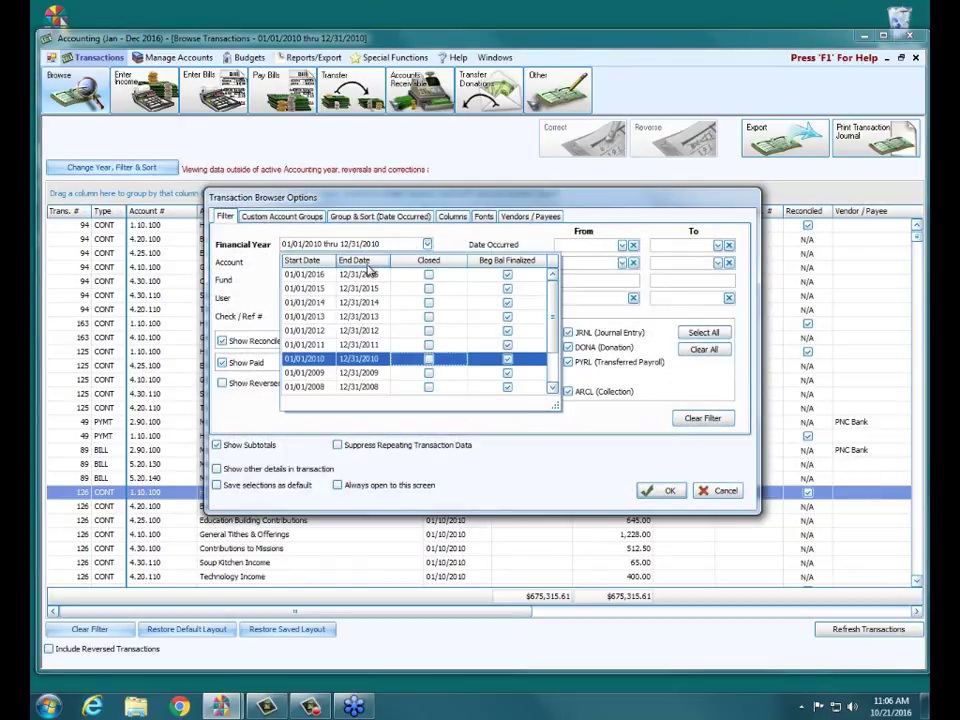
left_click(369, 275)
left_click(672, 492)
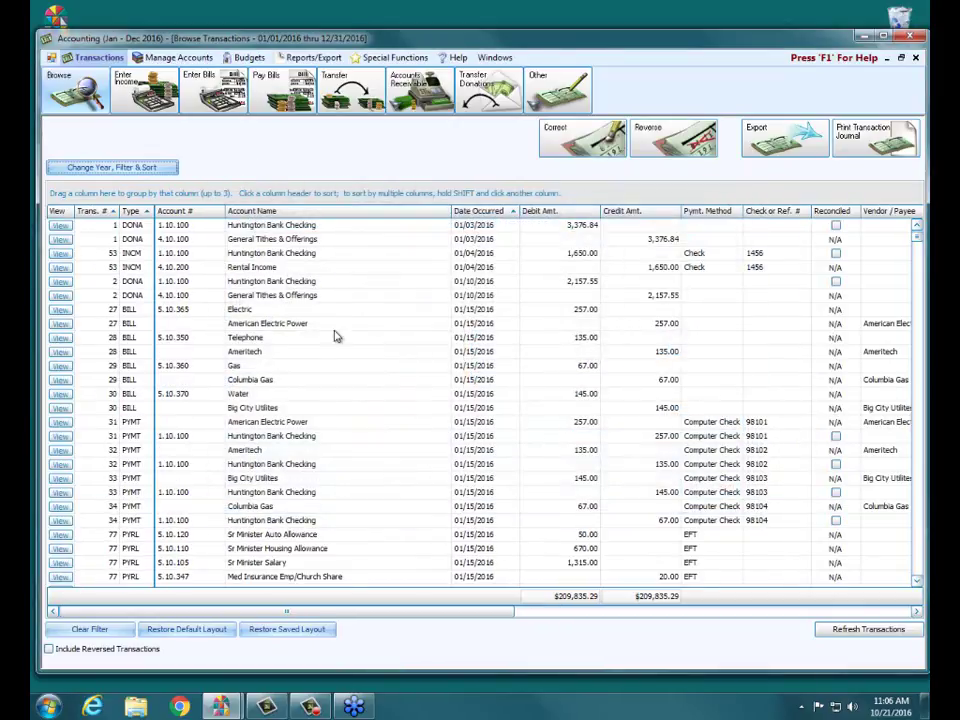
Step: Recheck the financial year list, cancel the options unchanged, and show Special Functions
left_click(152, 180)
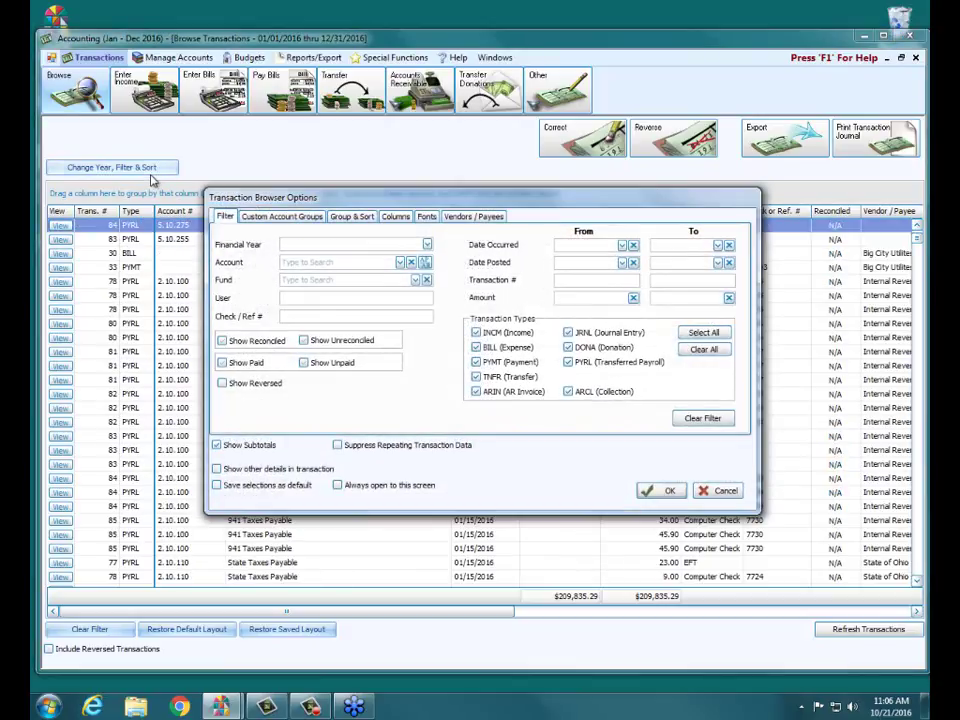
left_click(428, 245)
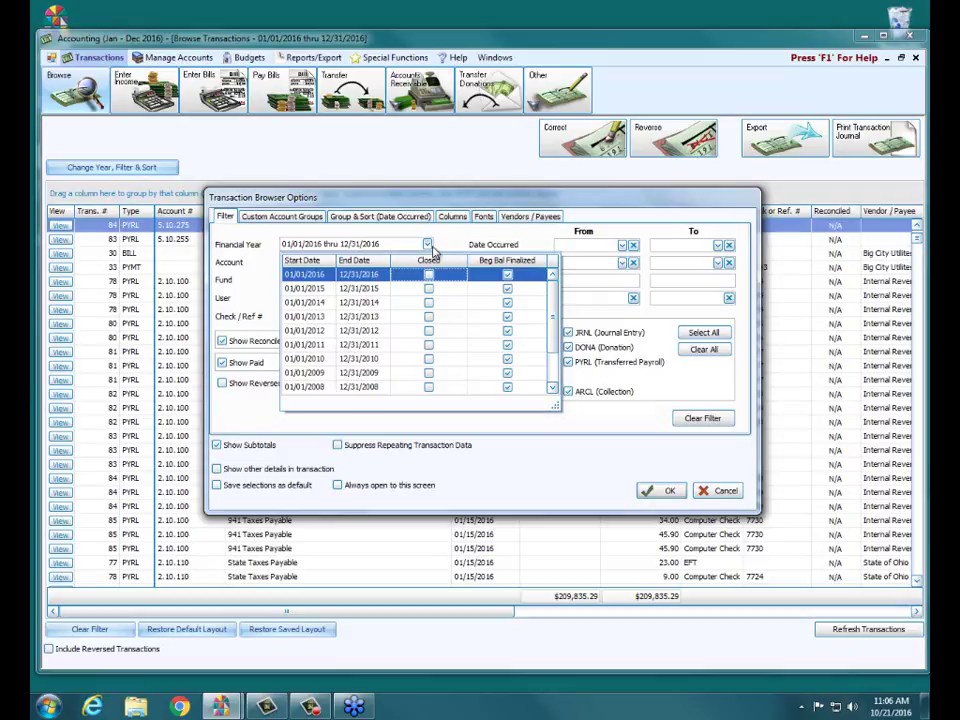
left_click(496, 205)
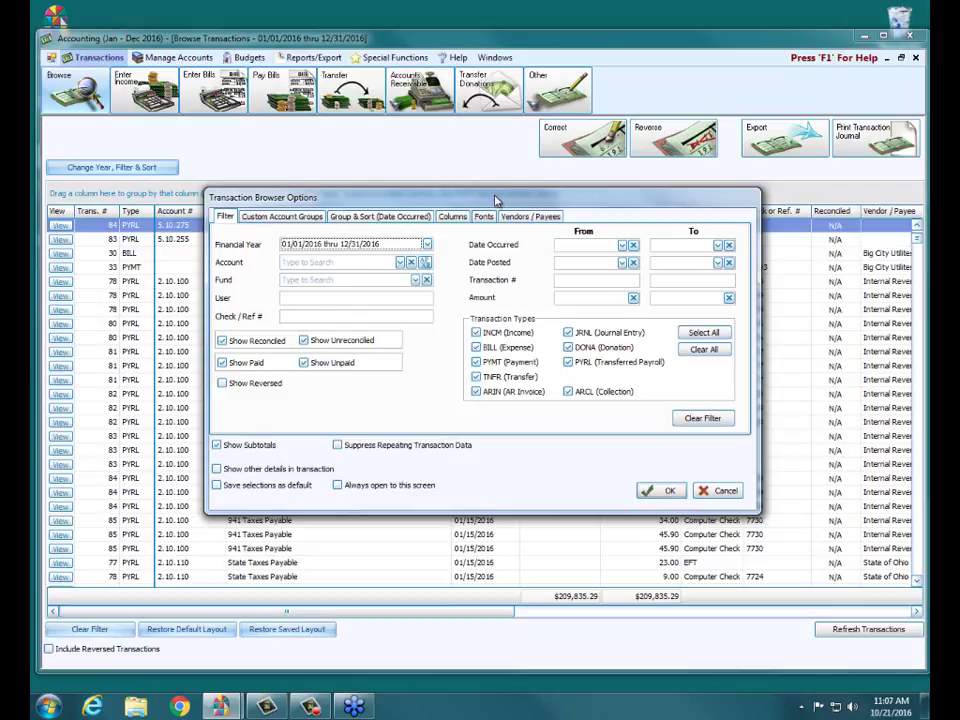
left_click(722, 490)
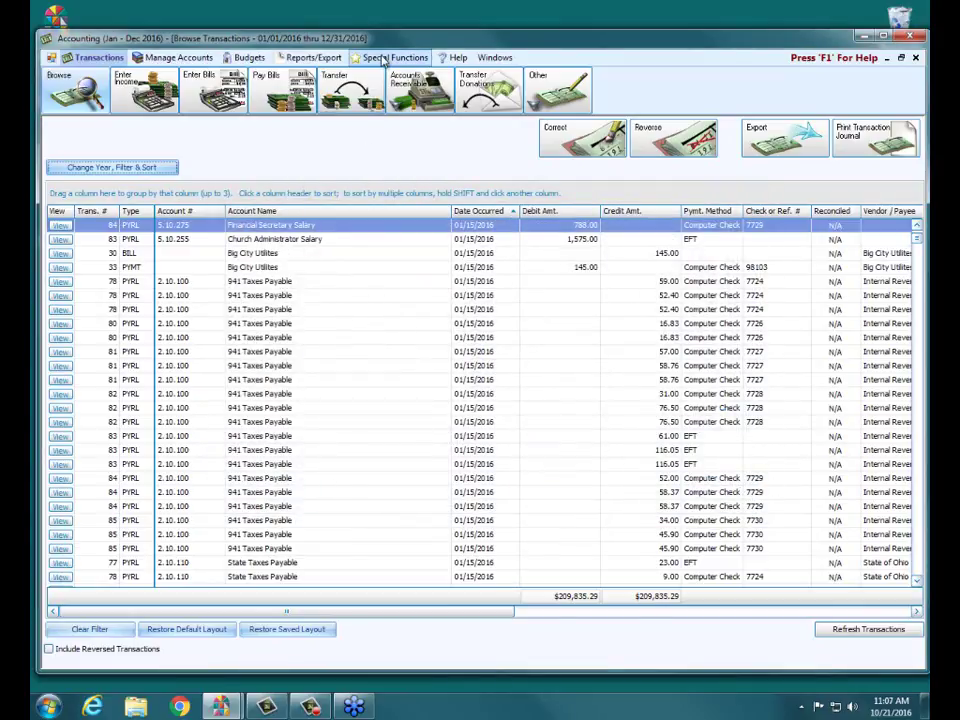
left_click(390, 59)
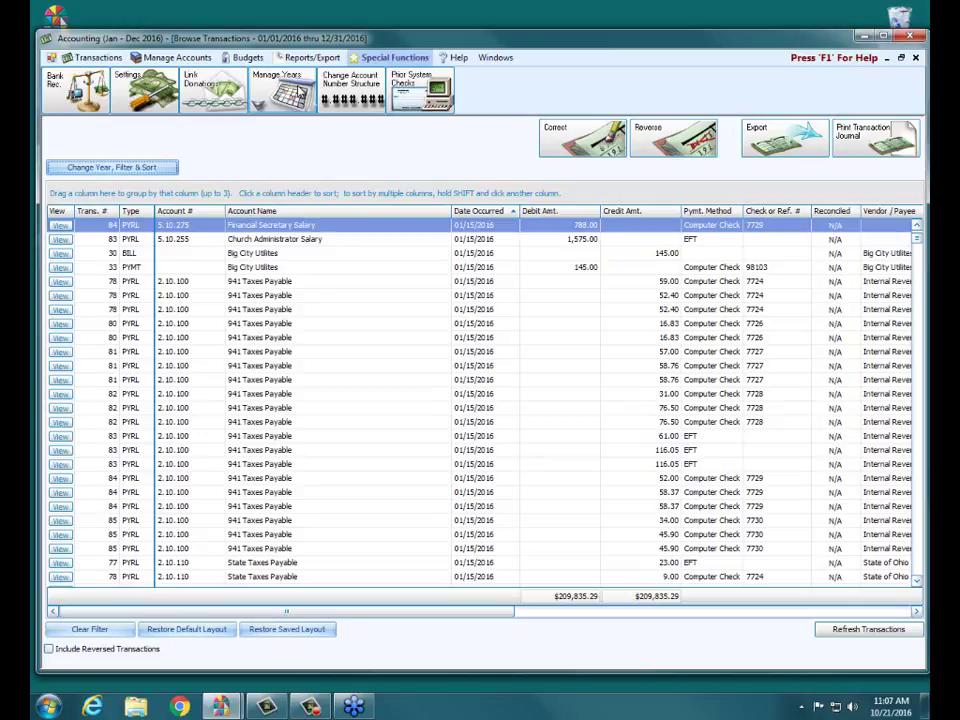
Step: Filter the 2016 transactions to account 4.10.175 Flower Income, then reopen the filter options
left_click(152, 170)
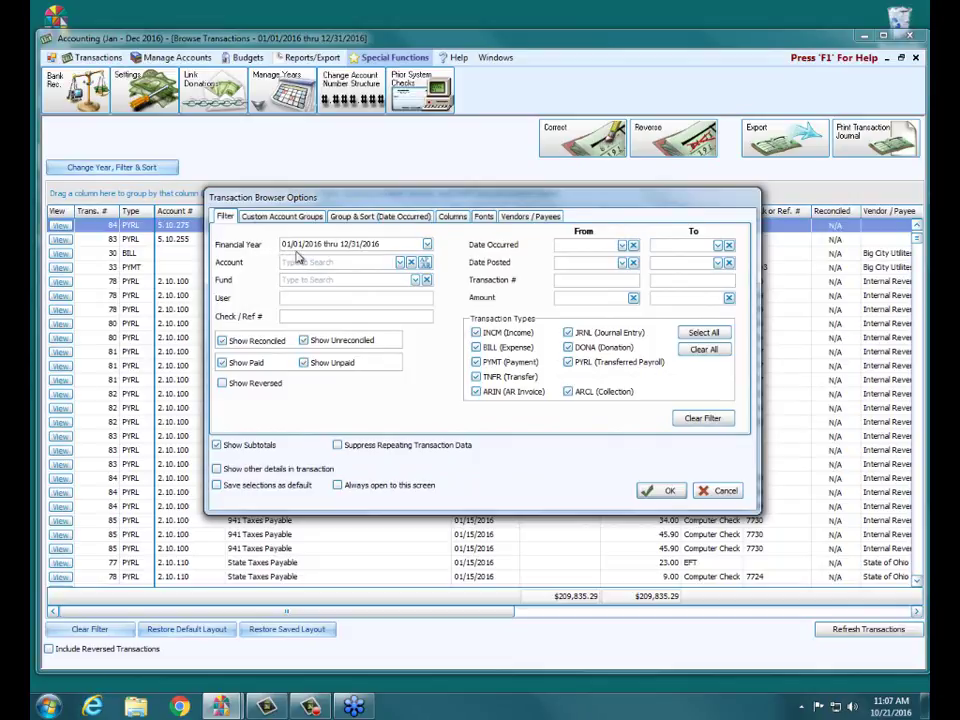
left_click(365, 263)
left_click(401, 263)
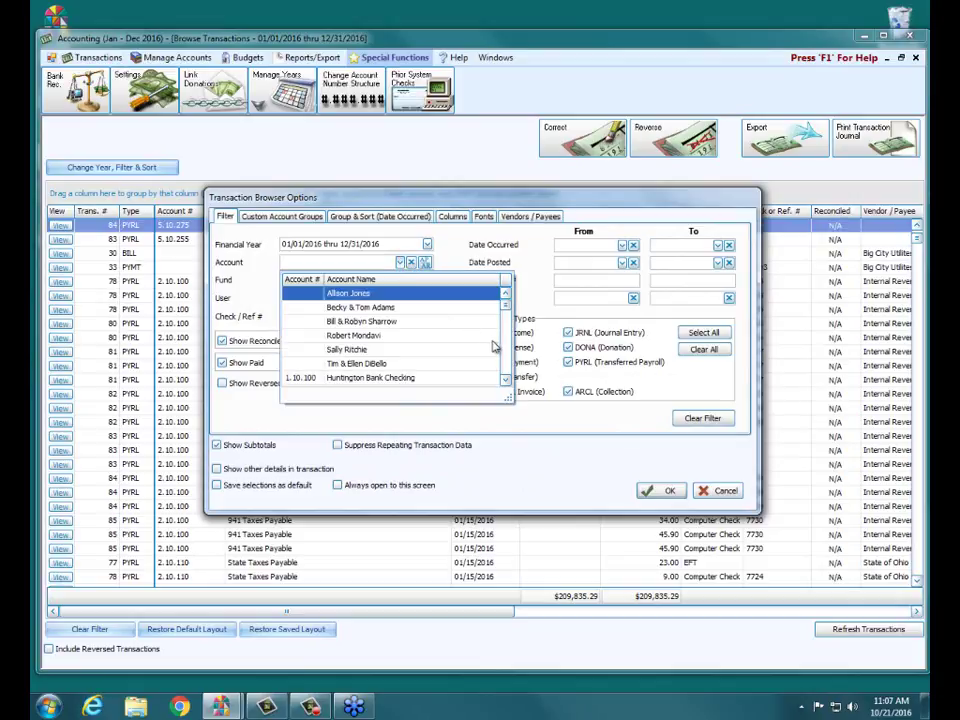
scroll(511, 352, "down", 5)
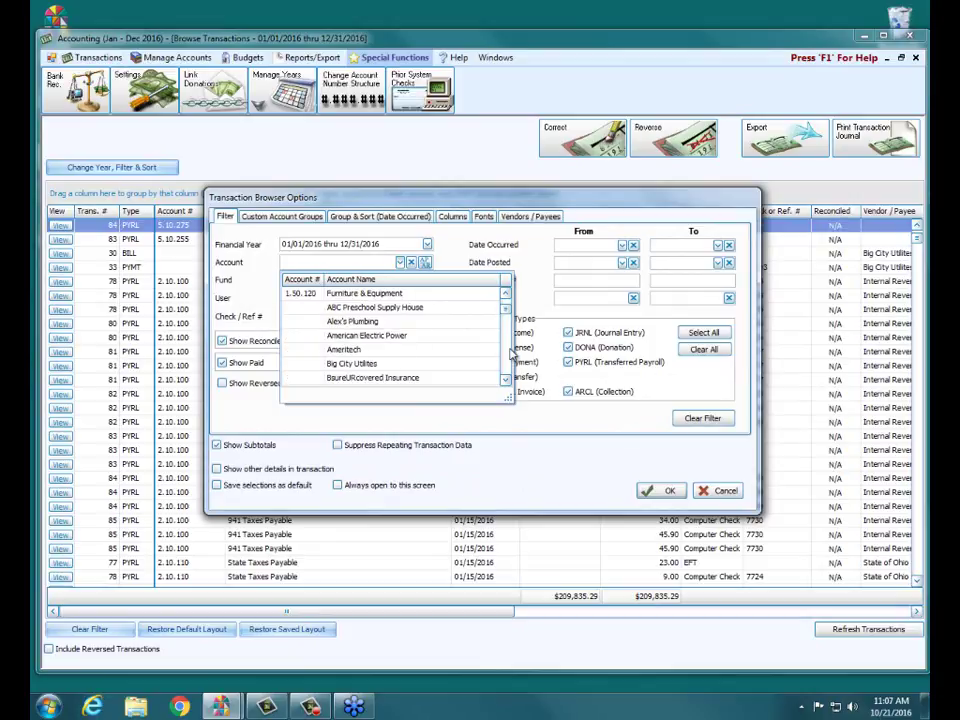
scroll(509, 345, "down", 10)
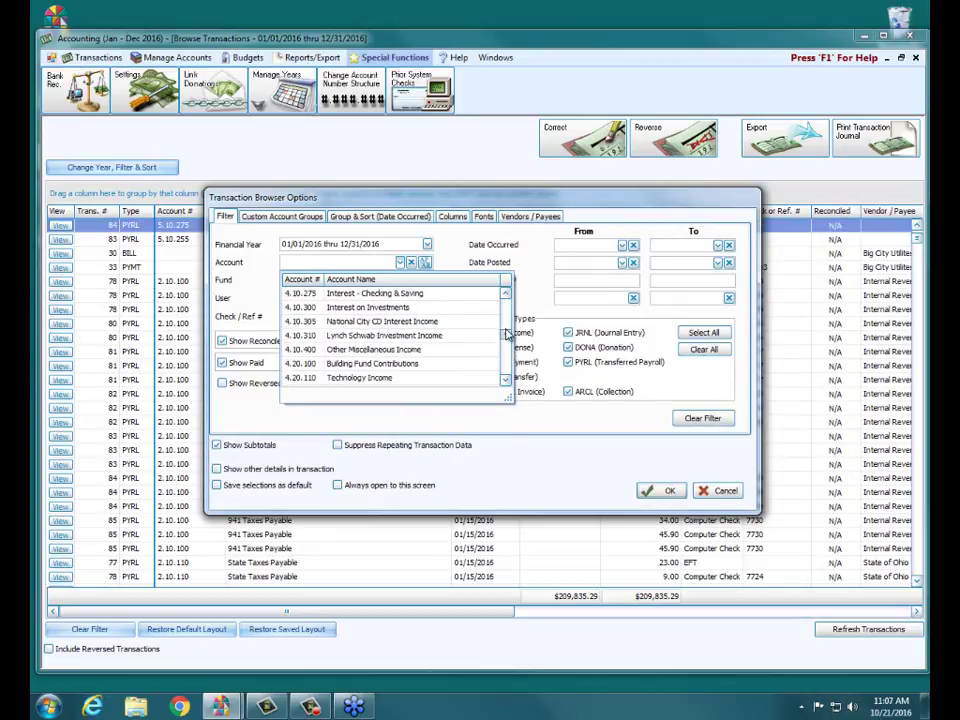
scroll(507, 335, "down", 3)
scroll(507, 330, "up", 6)
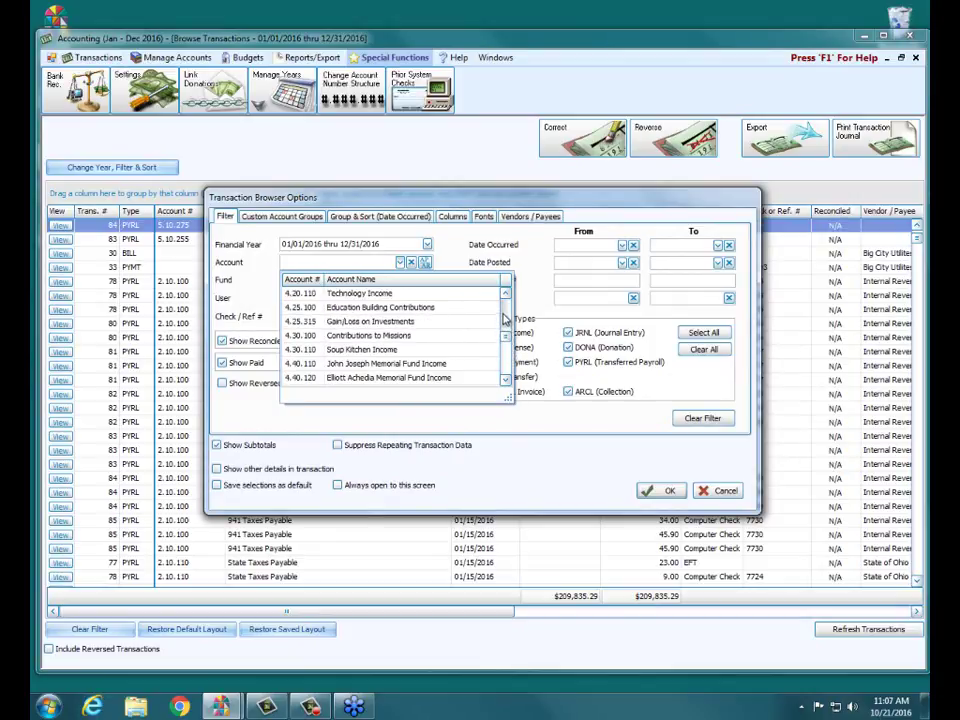
scroll(506, 315, "up", 2)
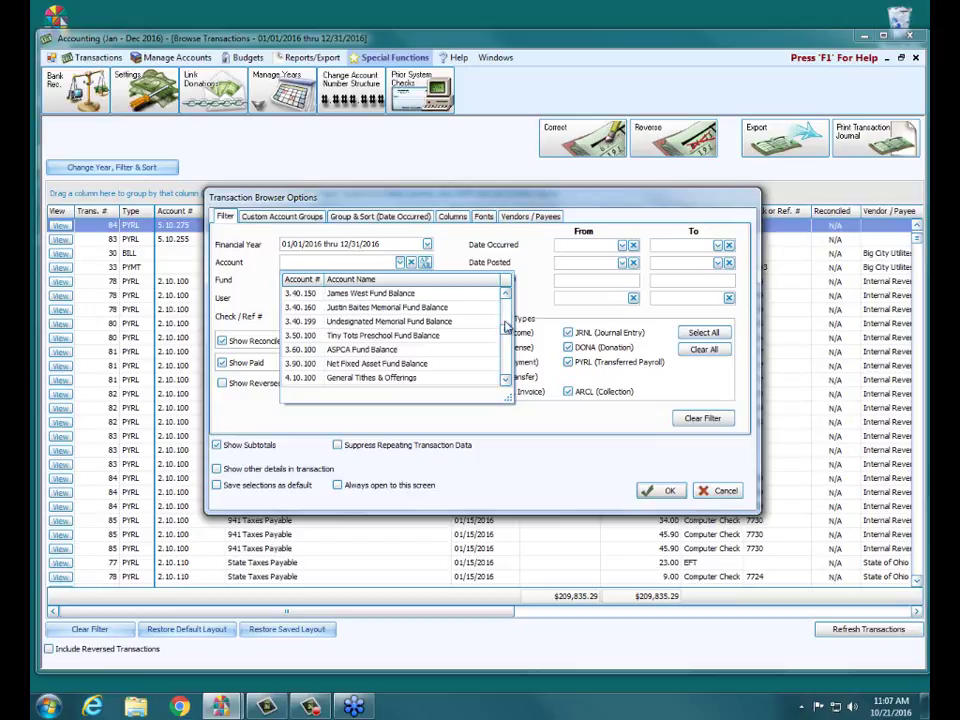
scroll(505, 340, "down", 2)
left_click(360, 335)
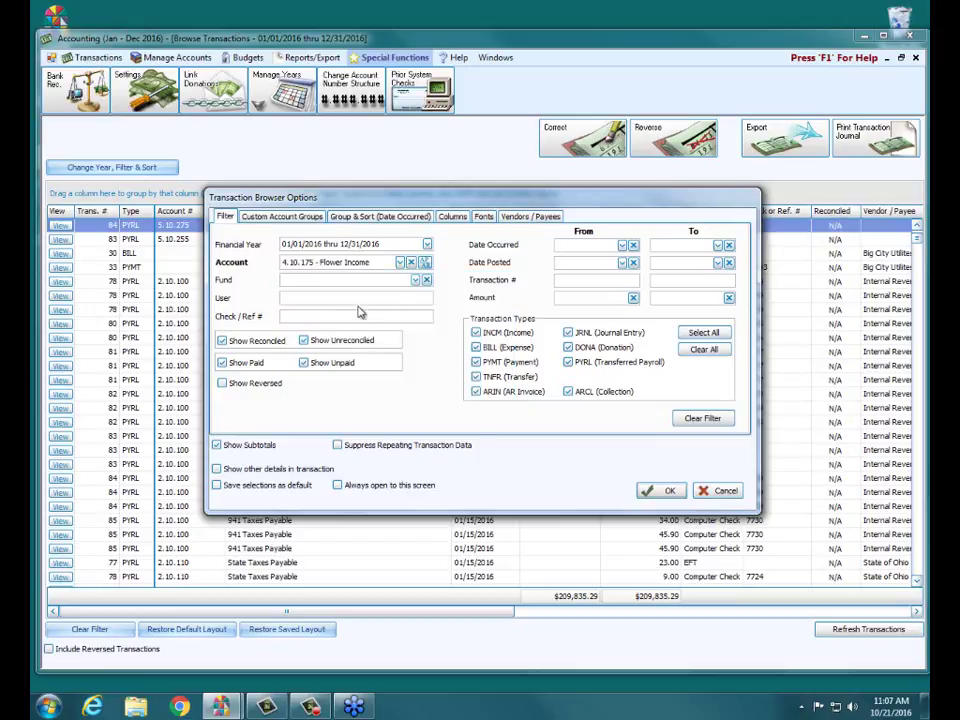
left_click(668, 491)
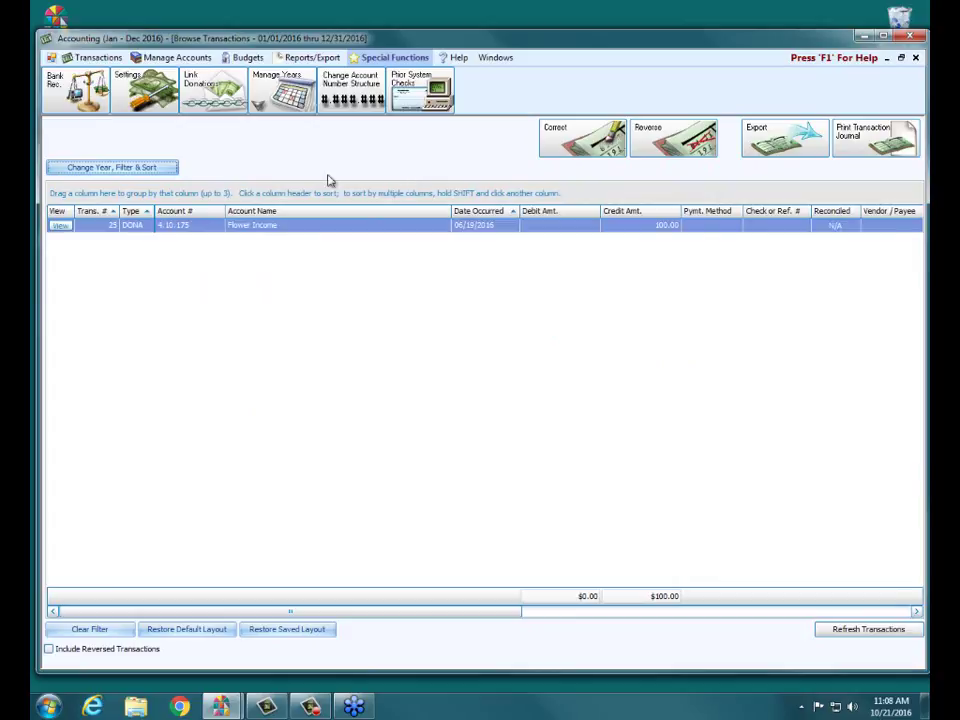
left_click(104, 172)
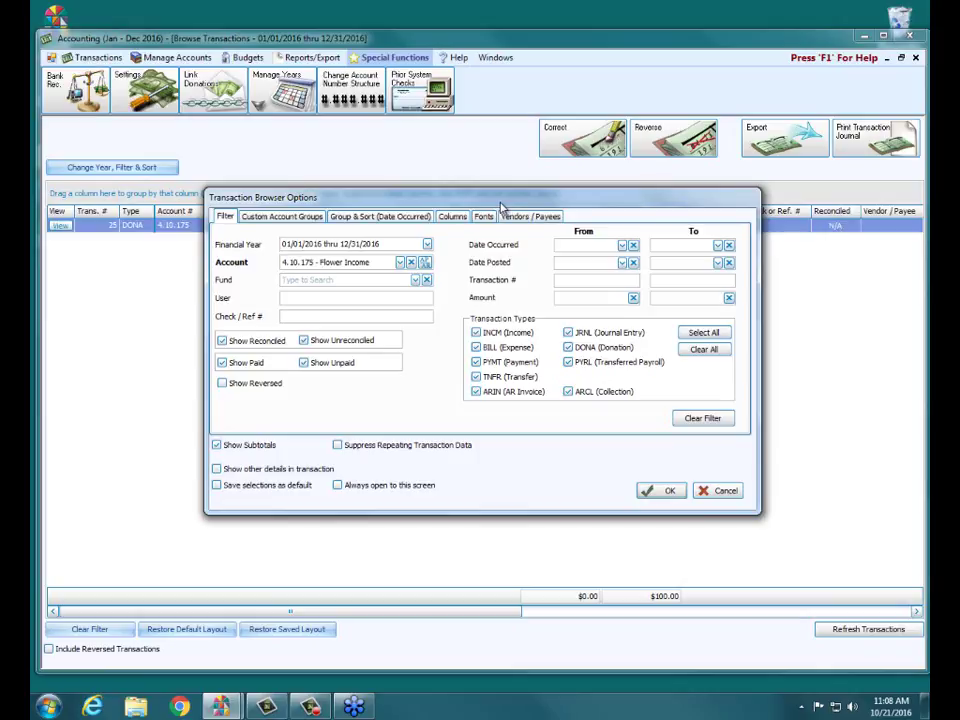
Step: Replace the account filter with fund 3.25.100 Education Building Fund Balance and apply it
left_click(411, 262)
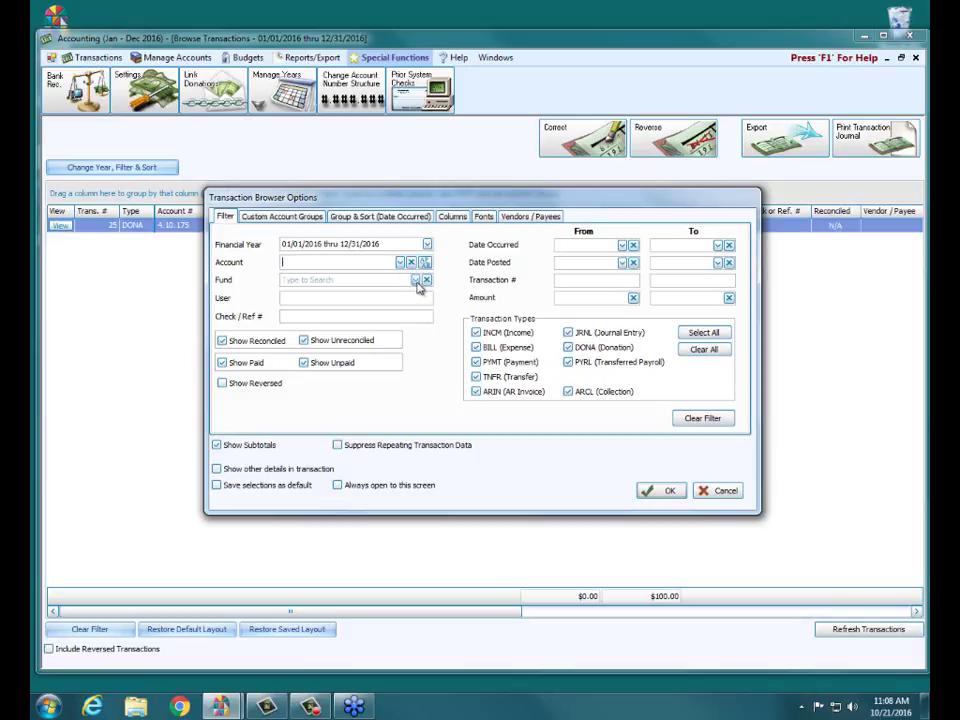
left_click(416, 280)
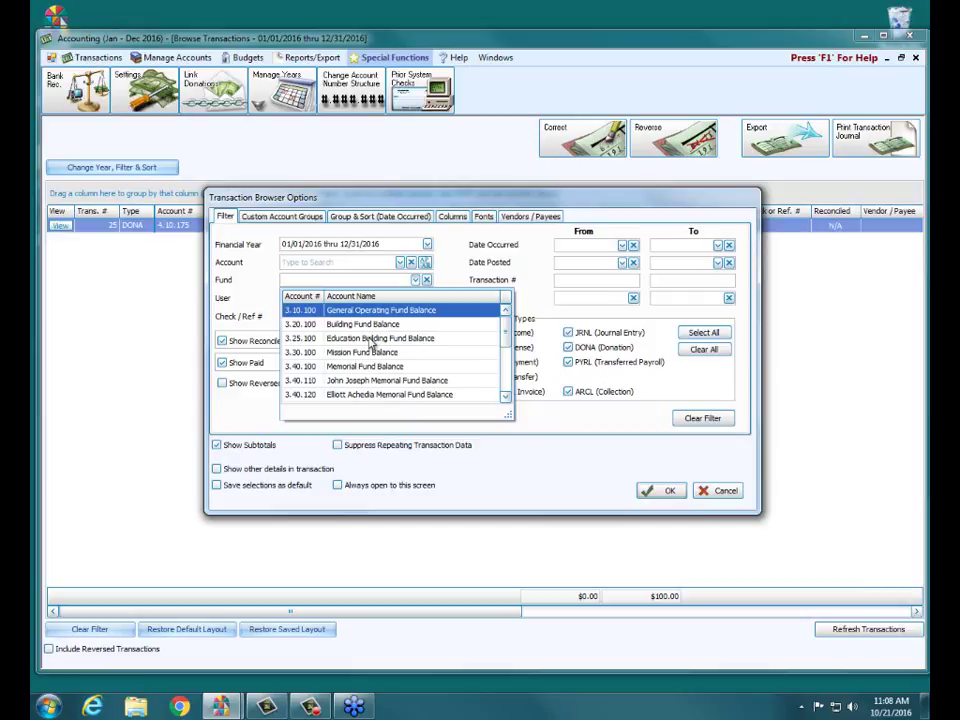
left_click(370, 343)
left_click(368, 340)
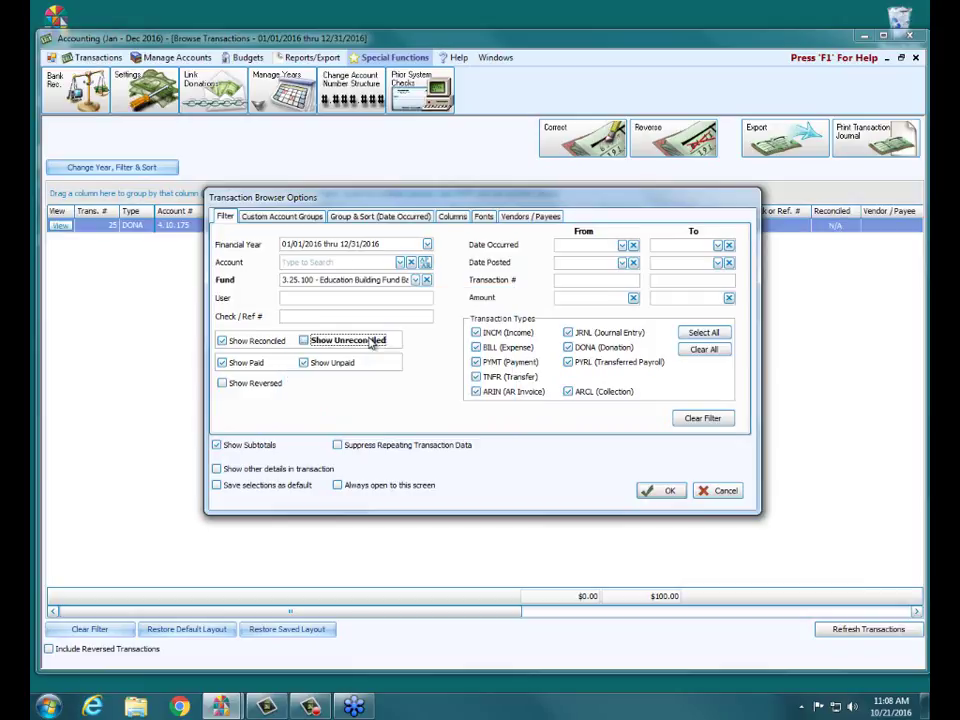
left_click(648, 491)
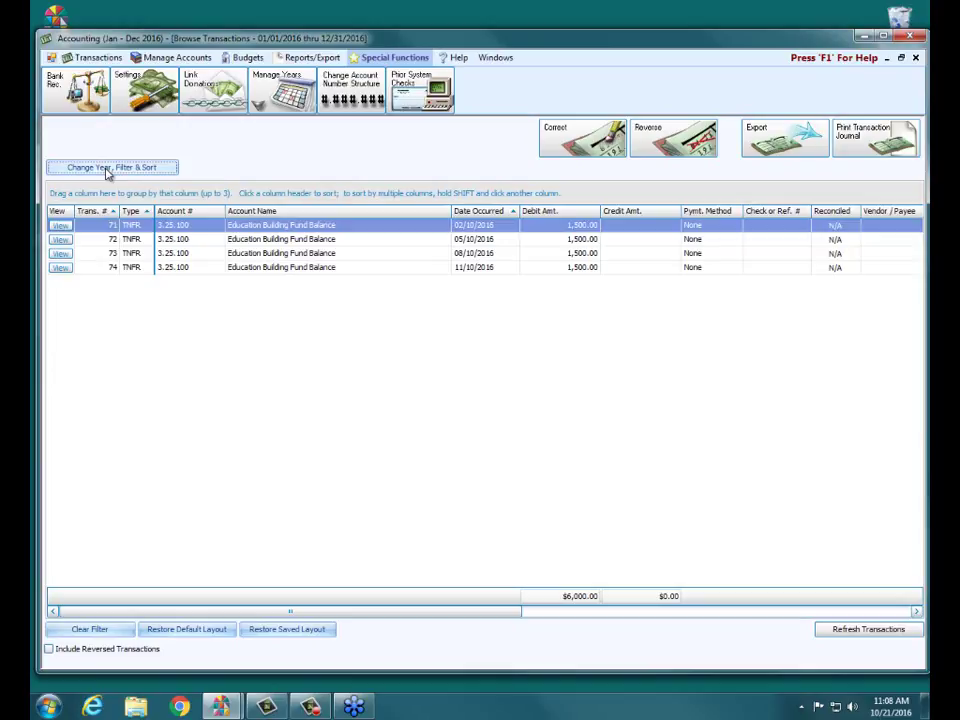
Step: Clear the fund filter and filter transactions by the entering user's name instead
left_click(108, 168)
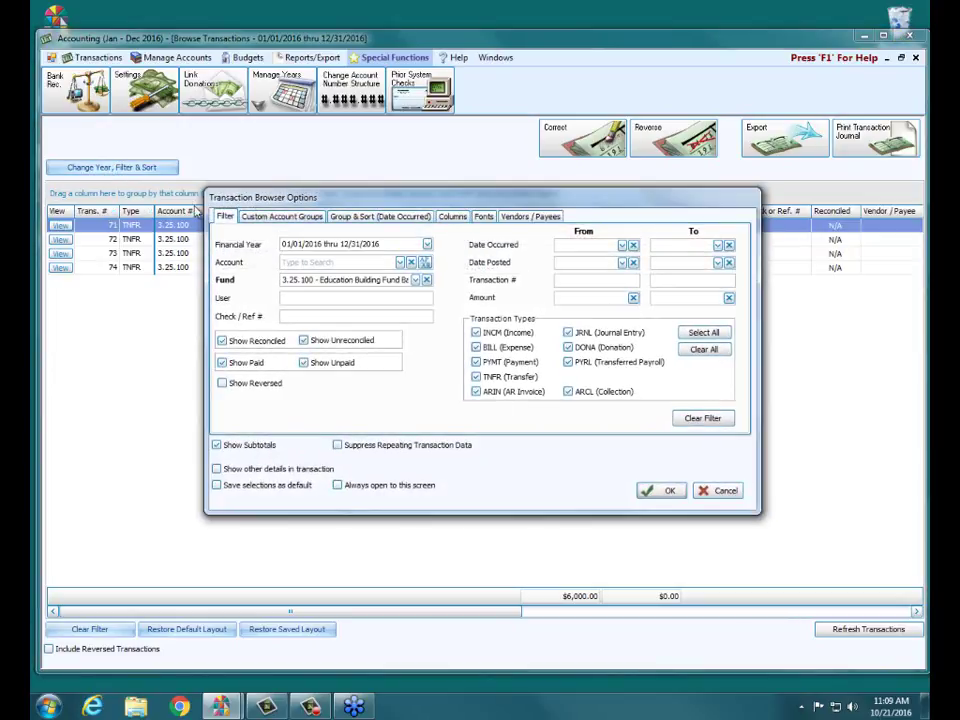
left_click(702, 419)
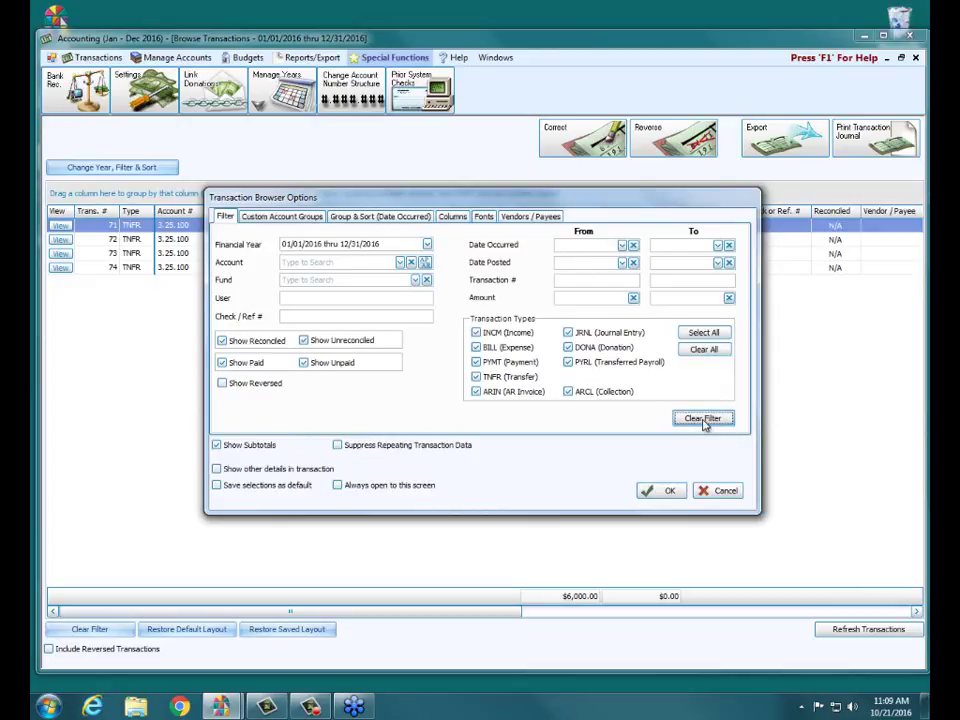
left_click(296, 298)
left_click(300, 297)
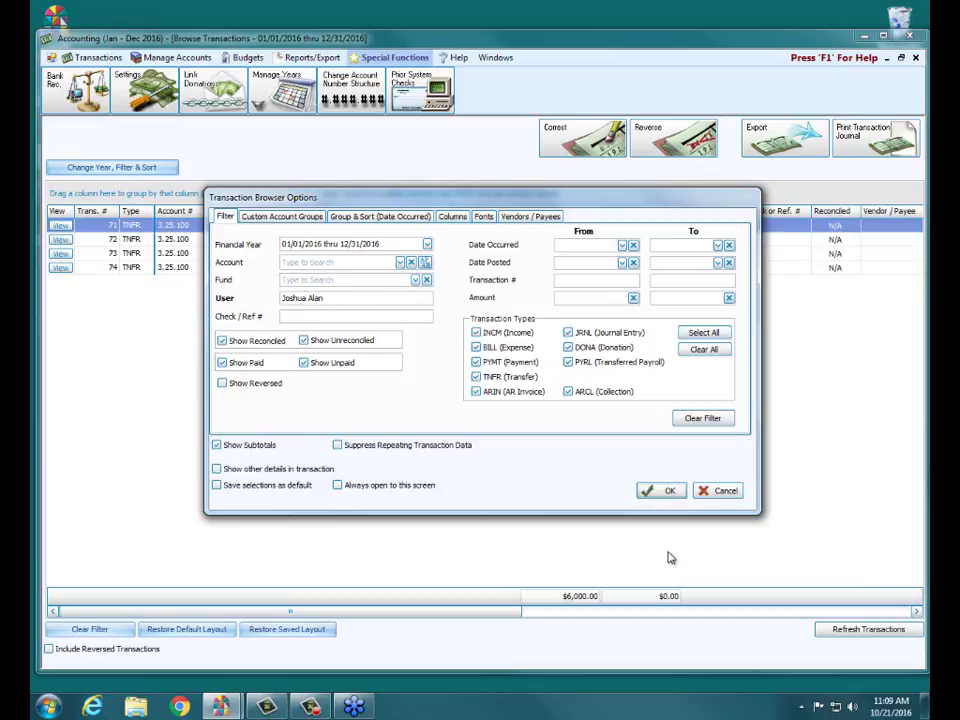
left_click(665, 490)
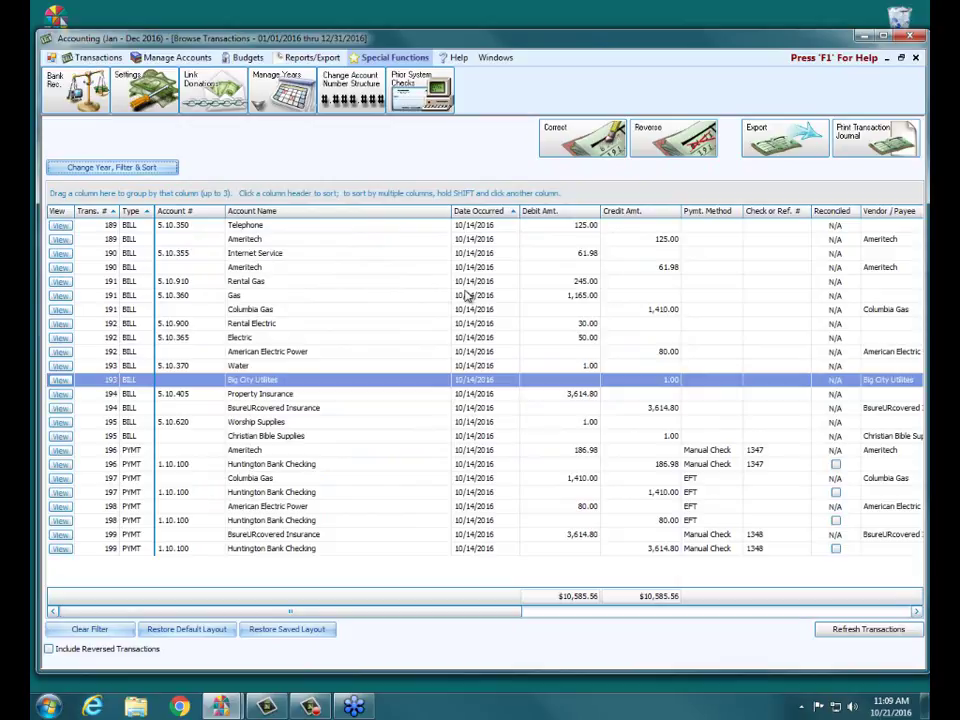
Step: Filter transactions by check number 1348, leaving only payment 199's two lines
left_click(146, 167)
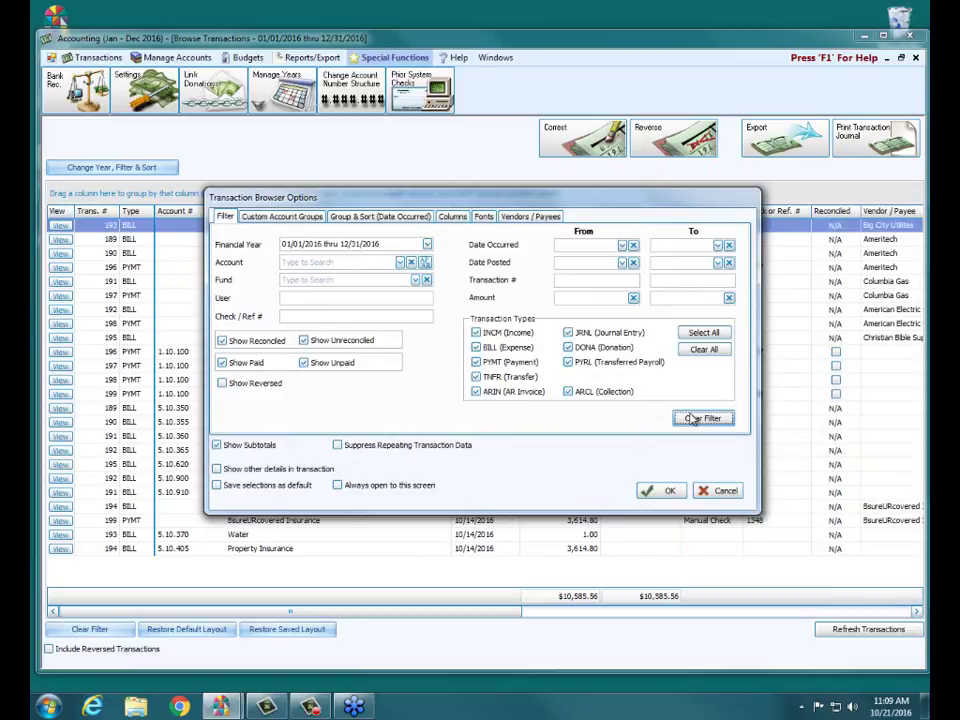
left_click(325, 319)
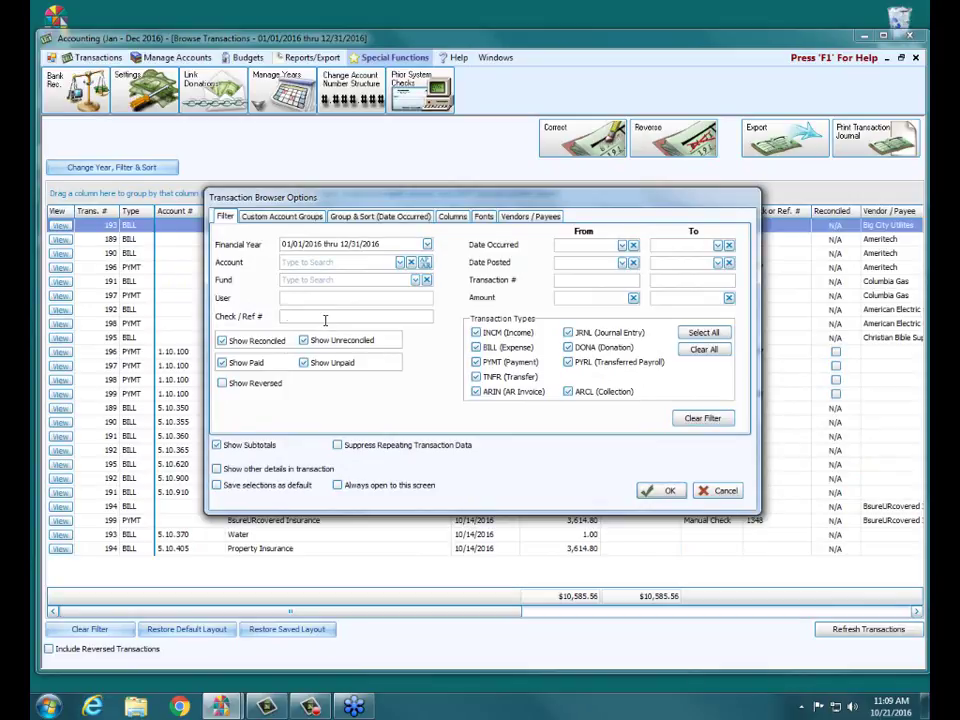
type("1348")
left_click(668, 491)
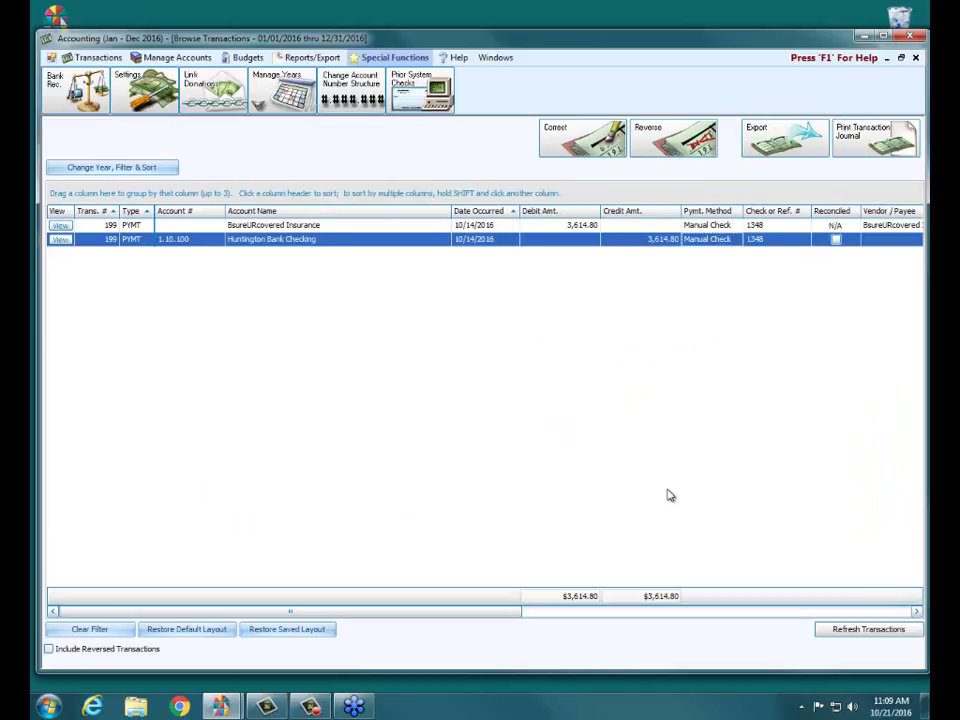
left_click(160, 168)
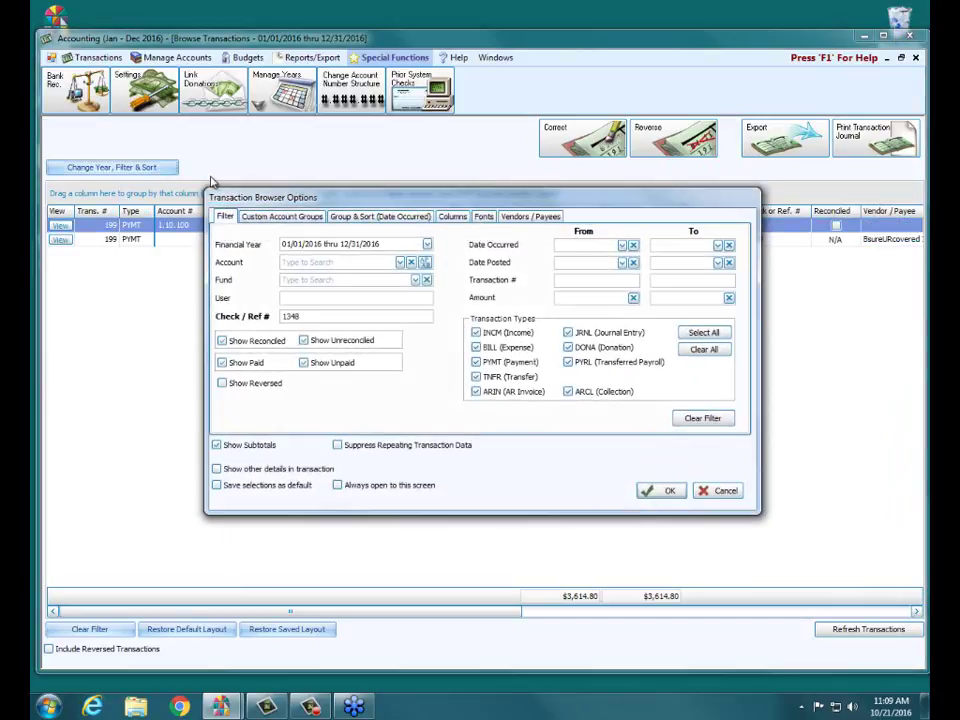
Step: Replace the check filter with a Date Occurred range of 06/30/2016 to 06/30/2016
left_click(716, 420)
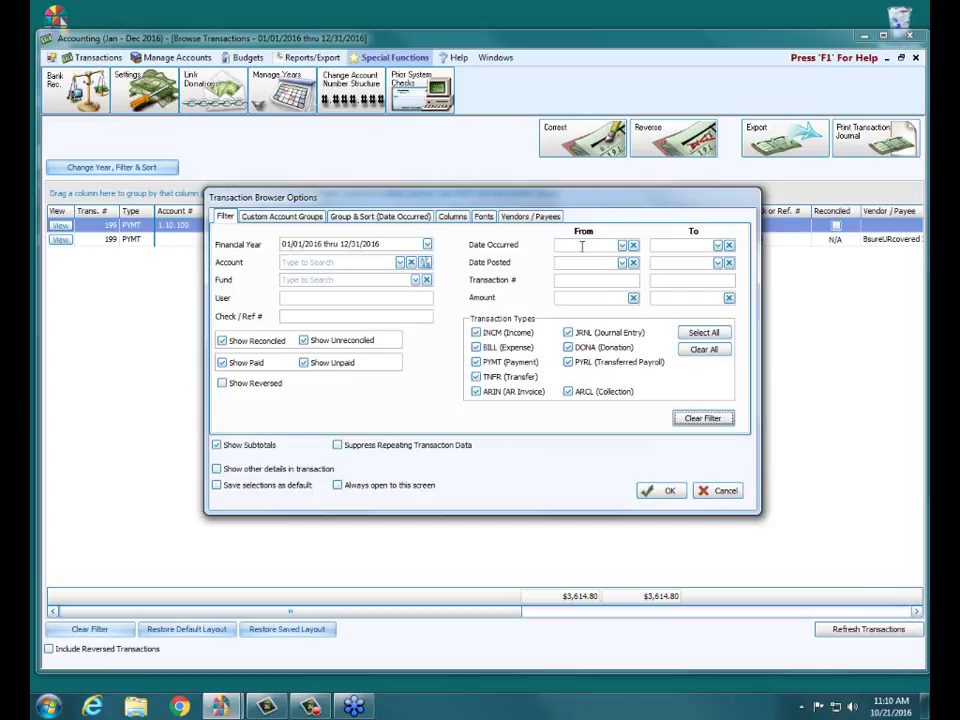
left_click(581, 247)
type("06/")
type("30/2016")
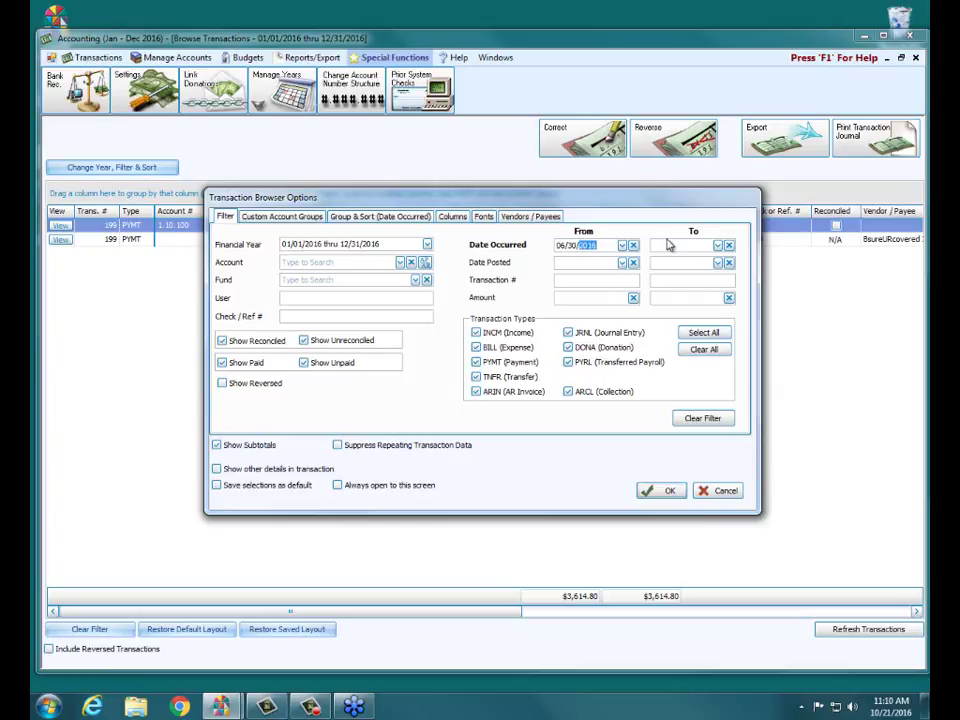
left_click(667, 244)
type("0630")
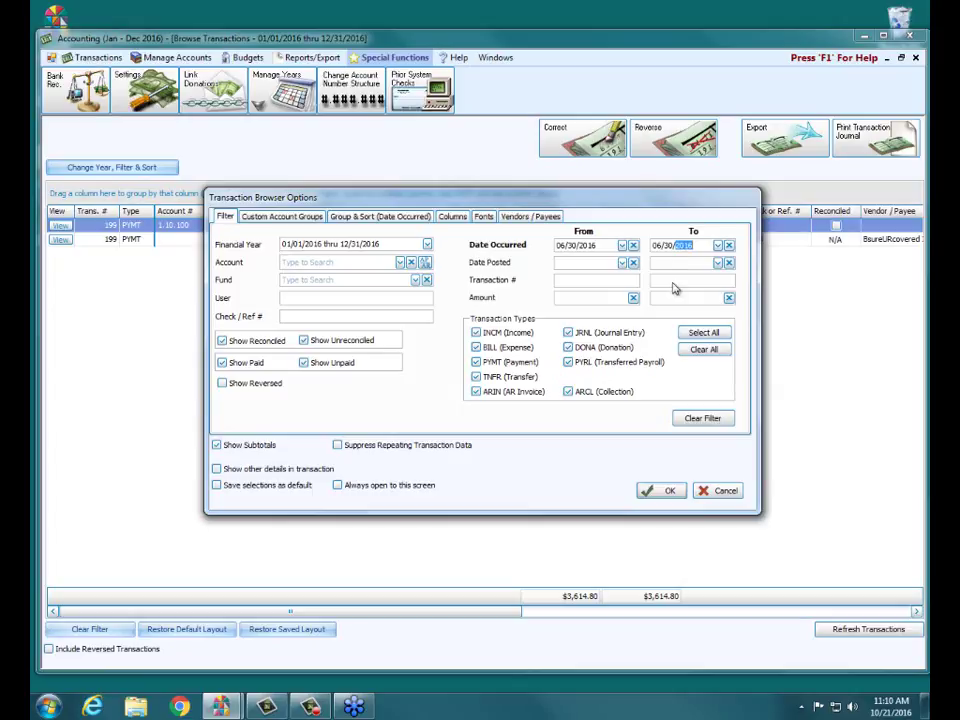
left_click(662, 489)
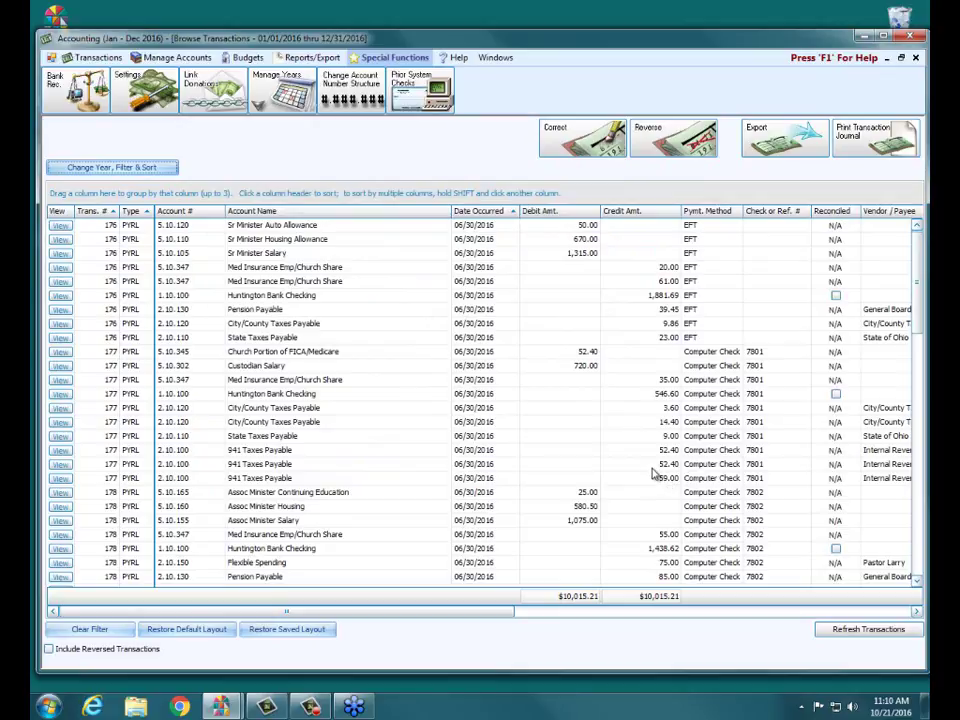
left_click(119, 167)
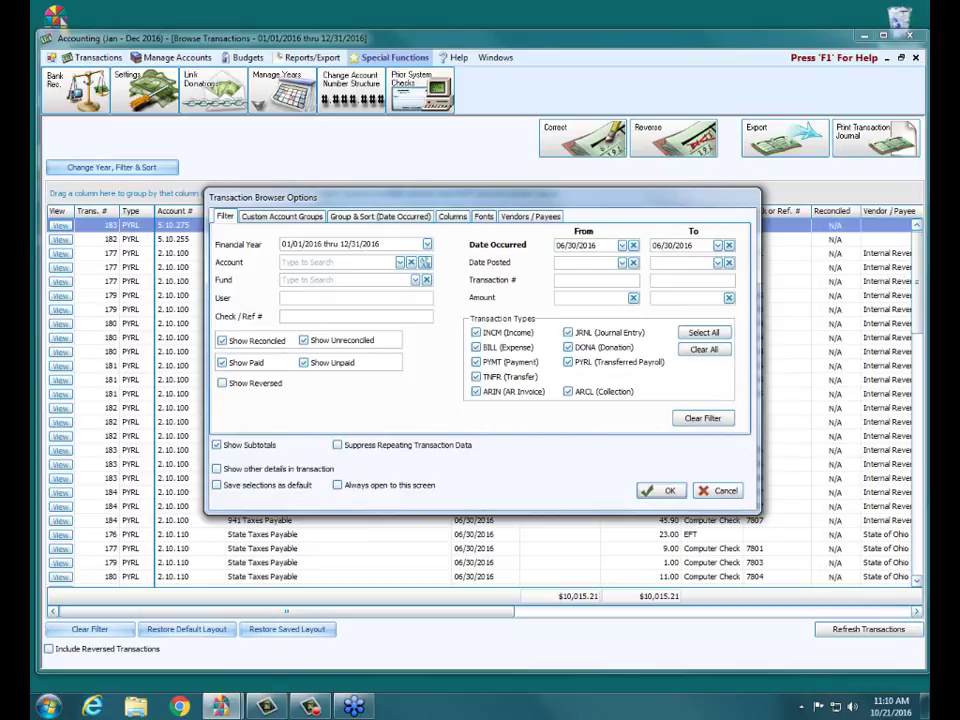
Step: Swap the occurred-date filter for a Date Posted range of 10/21/2016 to 10/21/2016
left_click(724, 420)
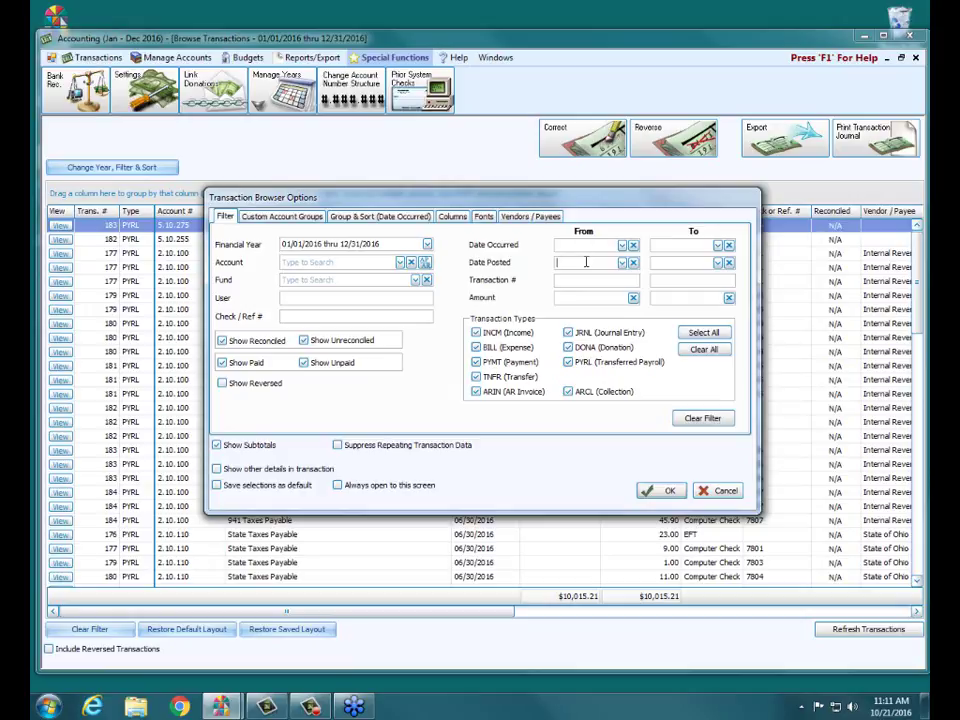
left_click(586, 262)
type("01/21/2016")
left_click(565, 262)
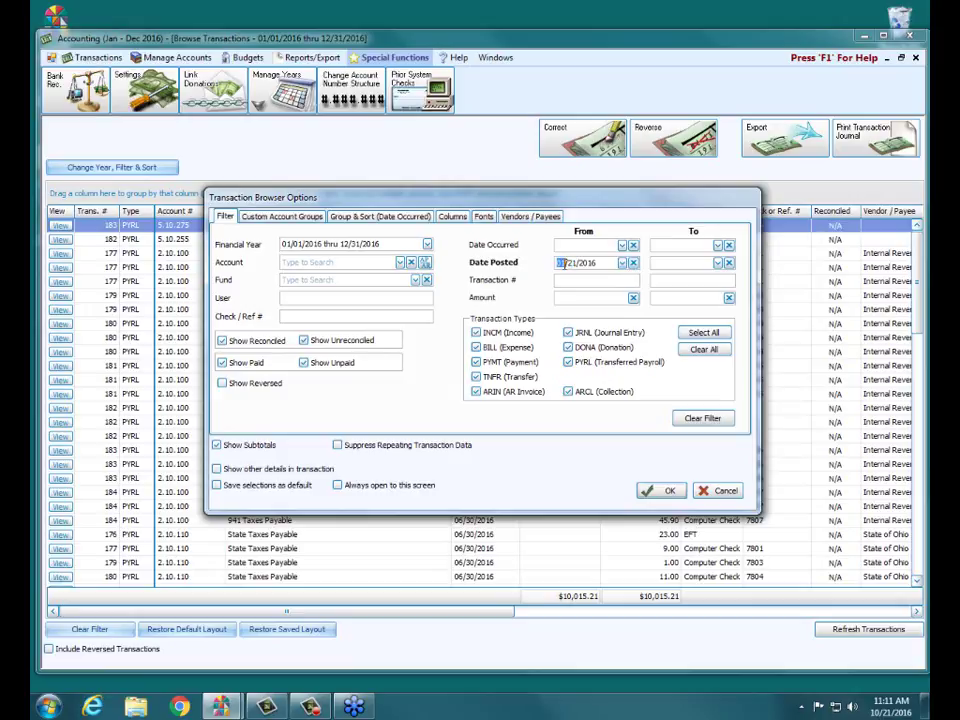
type("10")
left_click(662, 262)
left_click(670, 490)
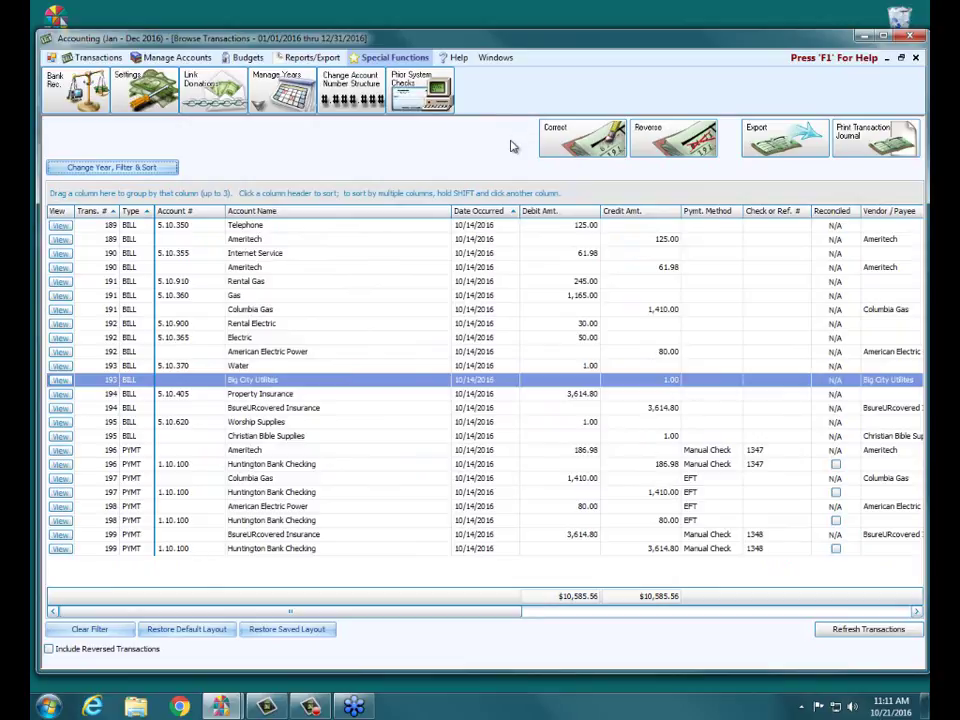
Step: Clear the posted-date filter and set the Transaction # range to 93 through 93
left_click(152, 168)
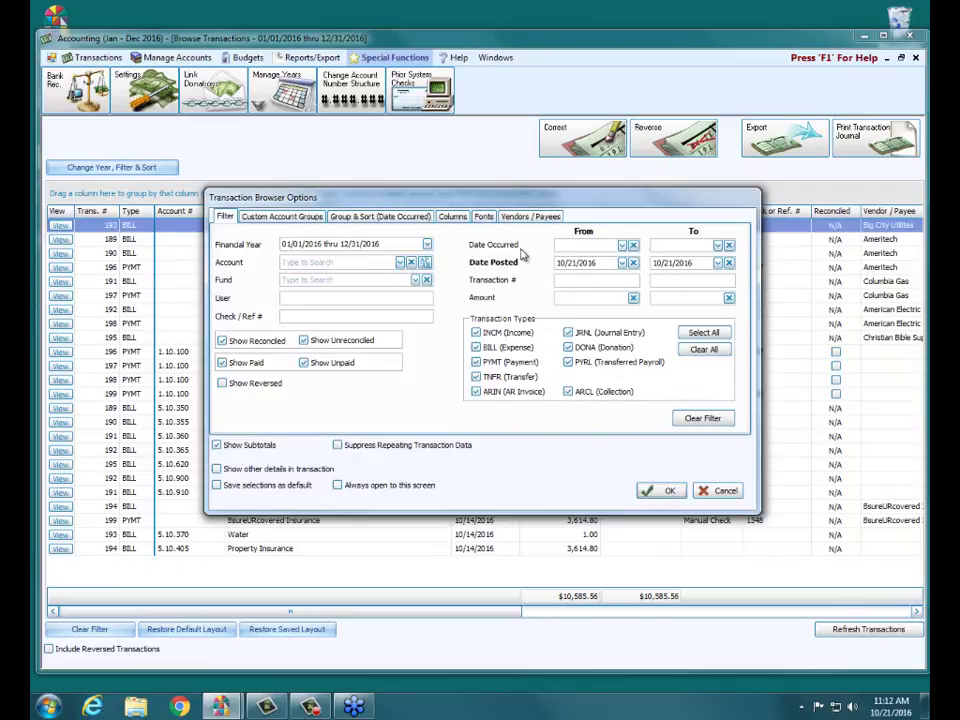
left_click(705, 418)
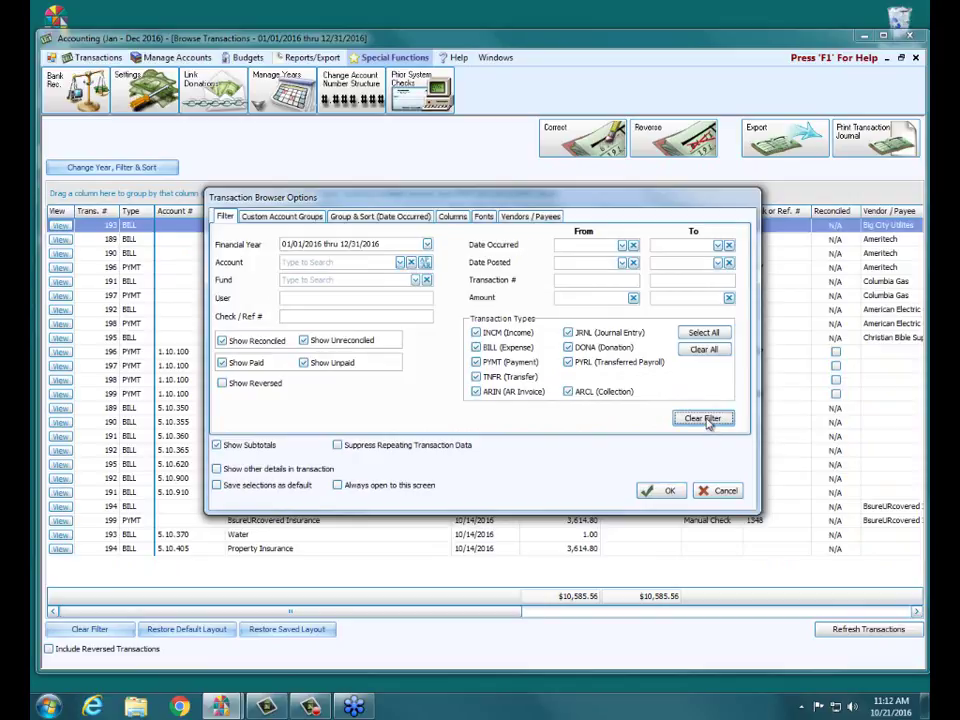
left_click(606, 281)
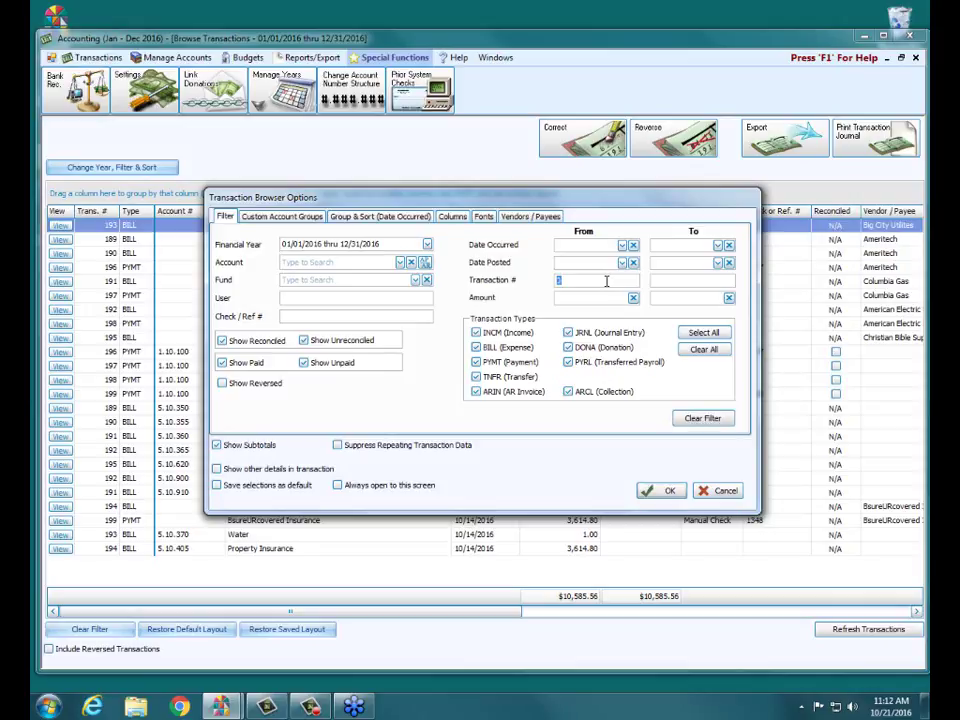
type("93")
key("Tab")
type("93")
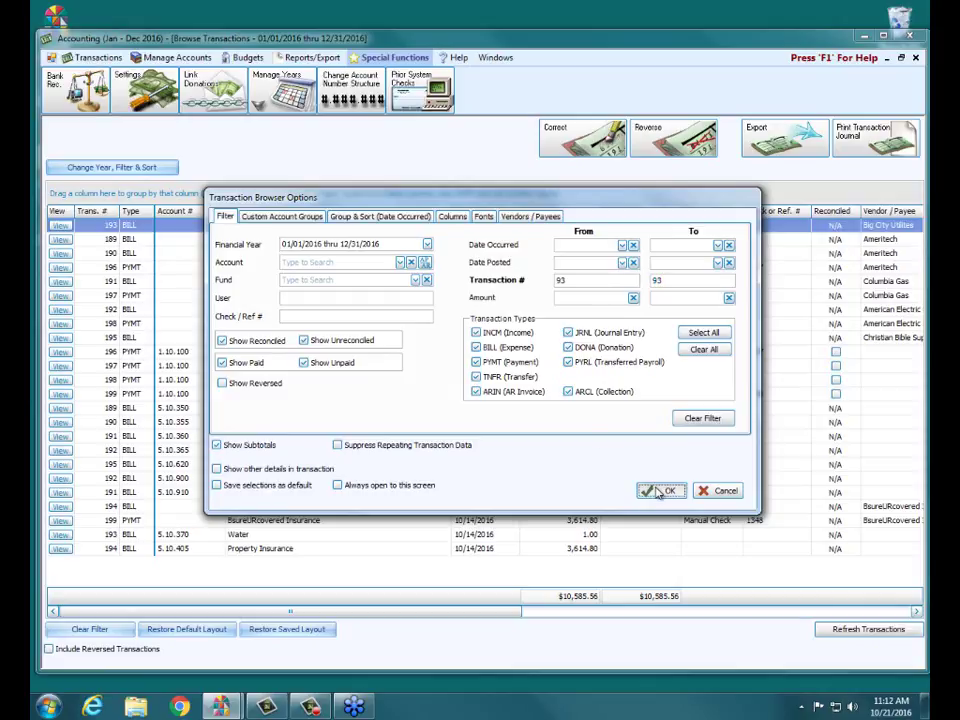
left_click(661, 490)
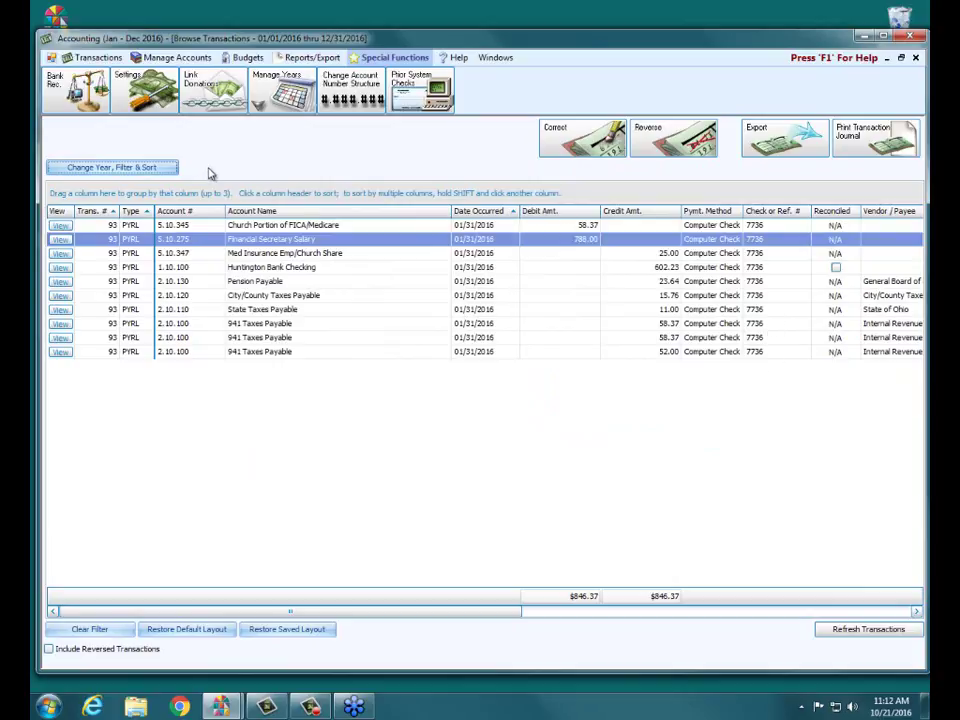
Step: Filter by an Amount range of 1,410 to 1,410, leaving four Columbia Gas lines
left_click(130, 170)
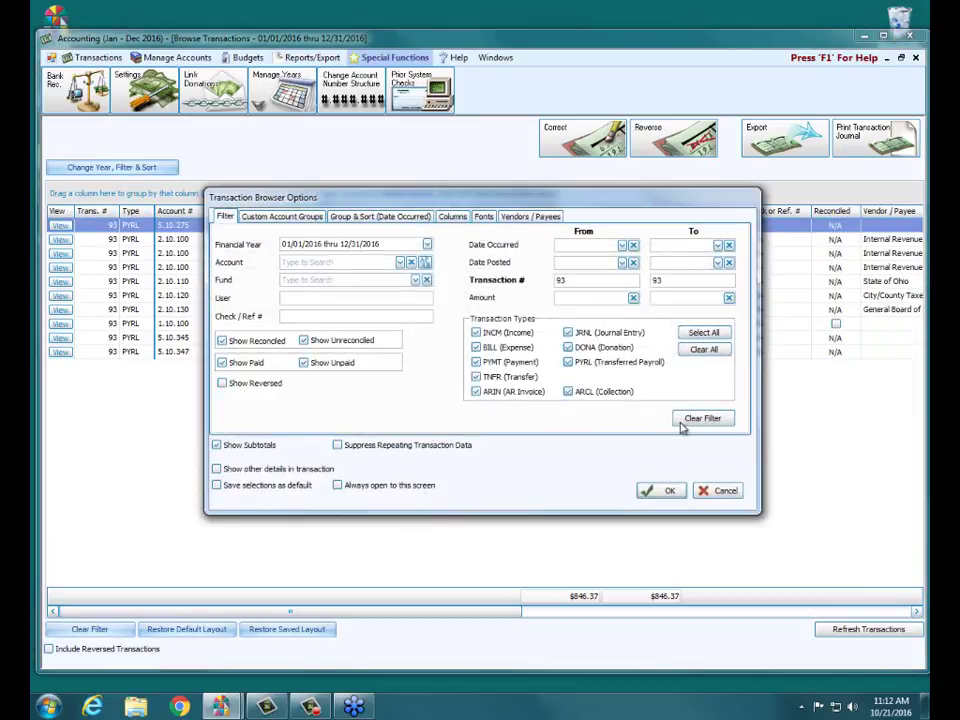
left_click(683, 422)
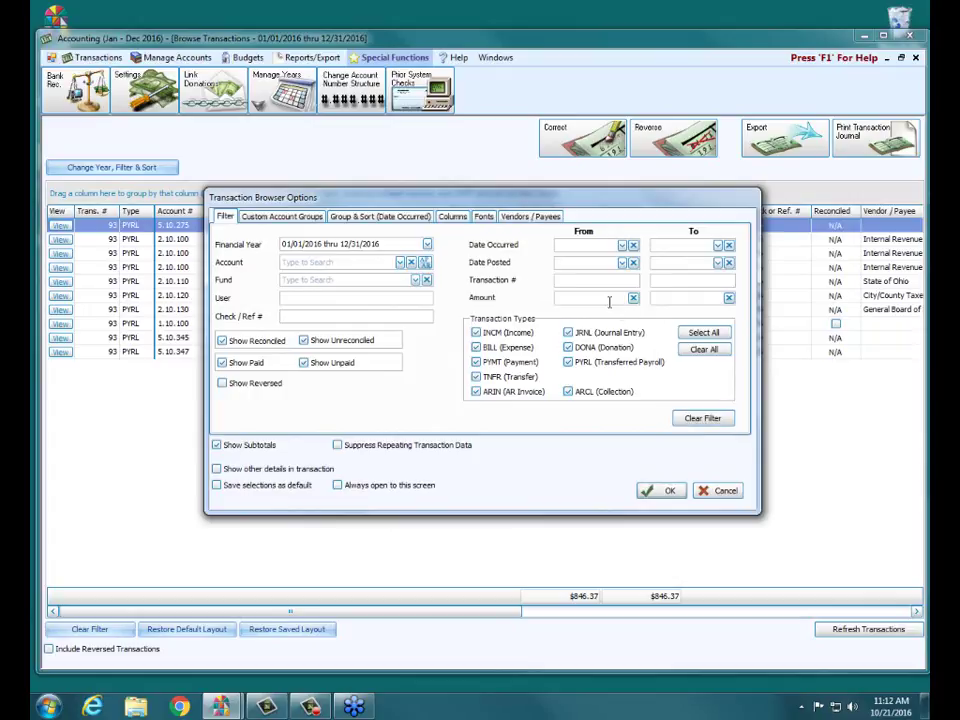
type("1,410")
key("Tab")
type("1410")
left_click(661, 491)
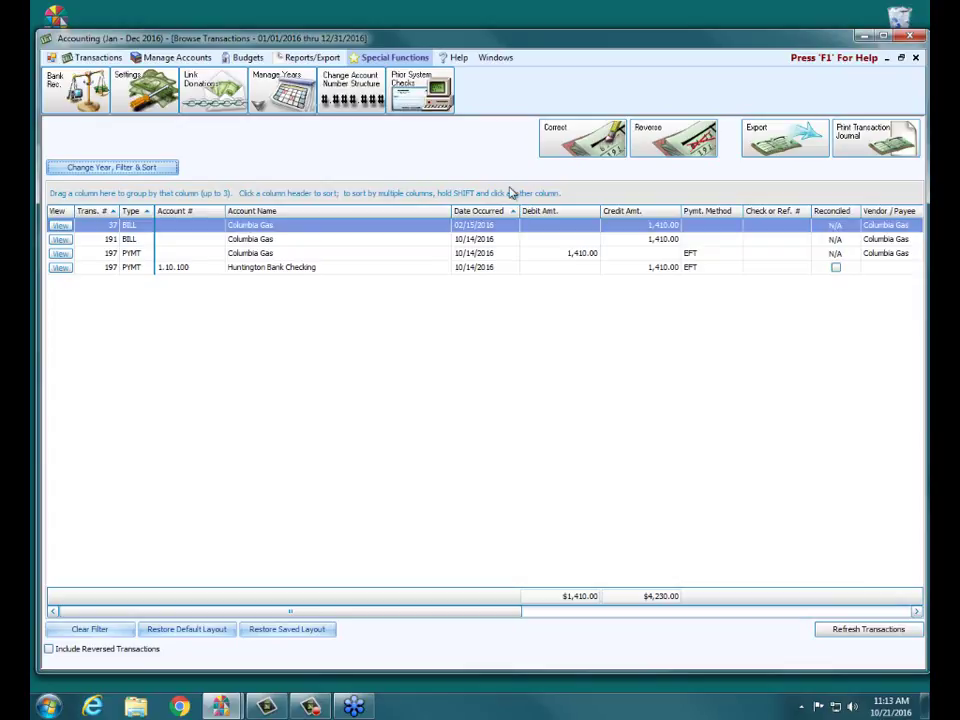
Step: Filter to the BILL transaction type only, with paid transactions hidden
left_click(95, 167)
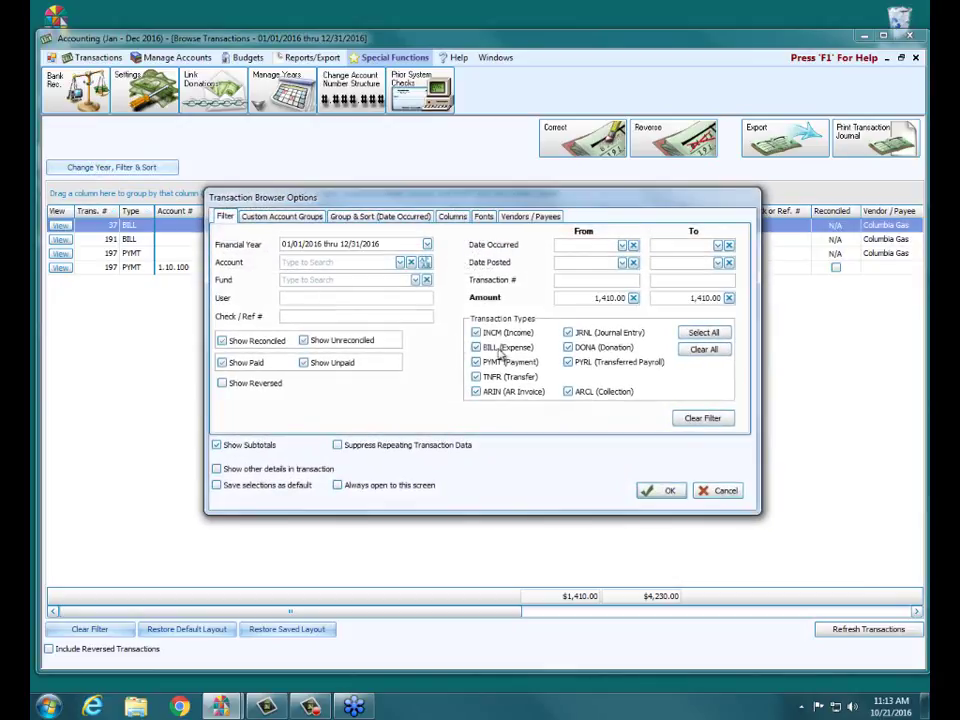
left_click(683, 418)
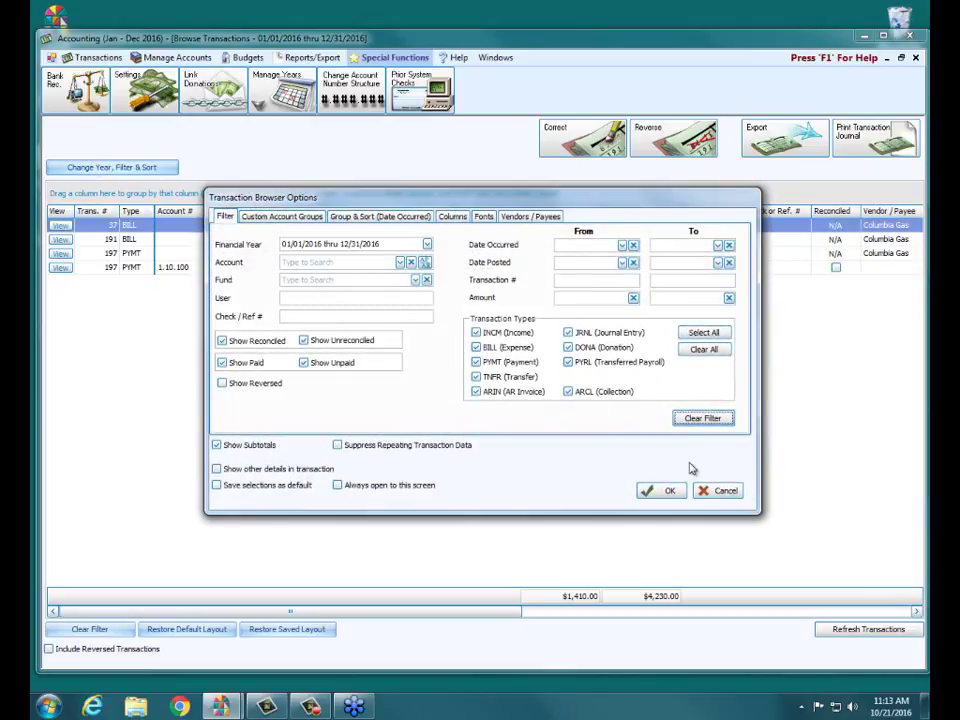
left_click(695, 352)
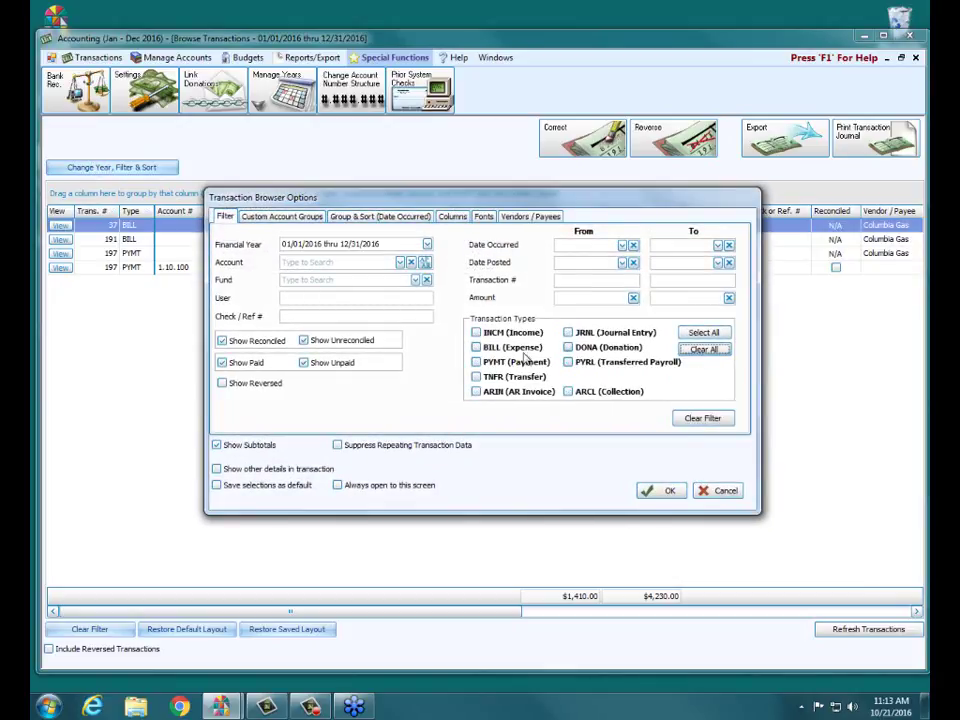
left_click(476, 347)
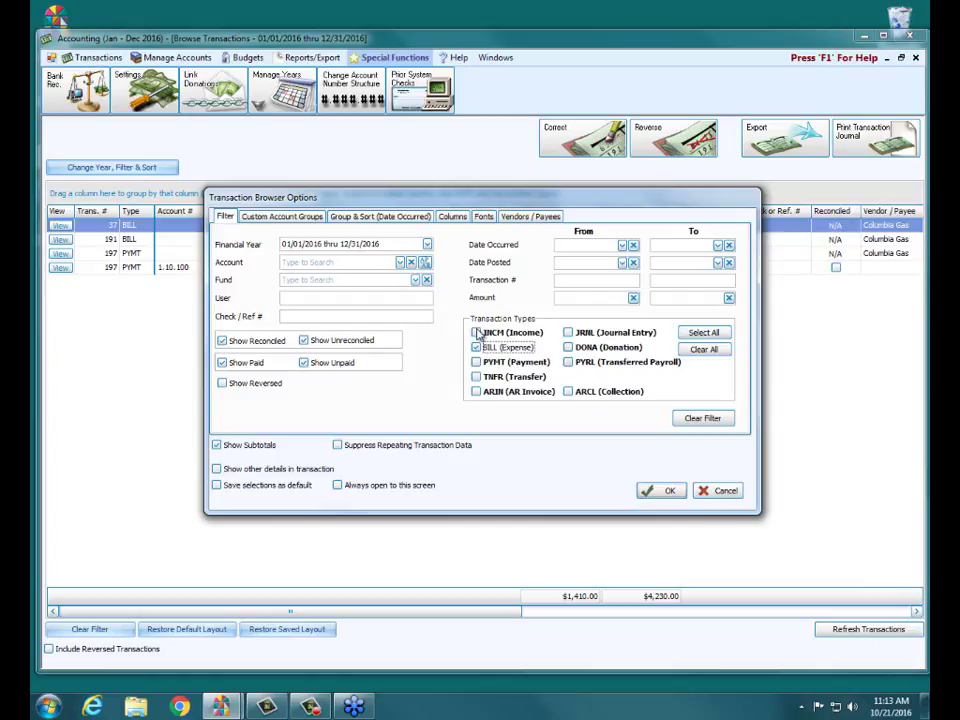
left_click(223, 364)
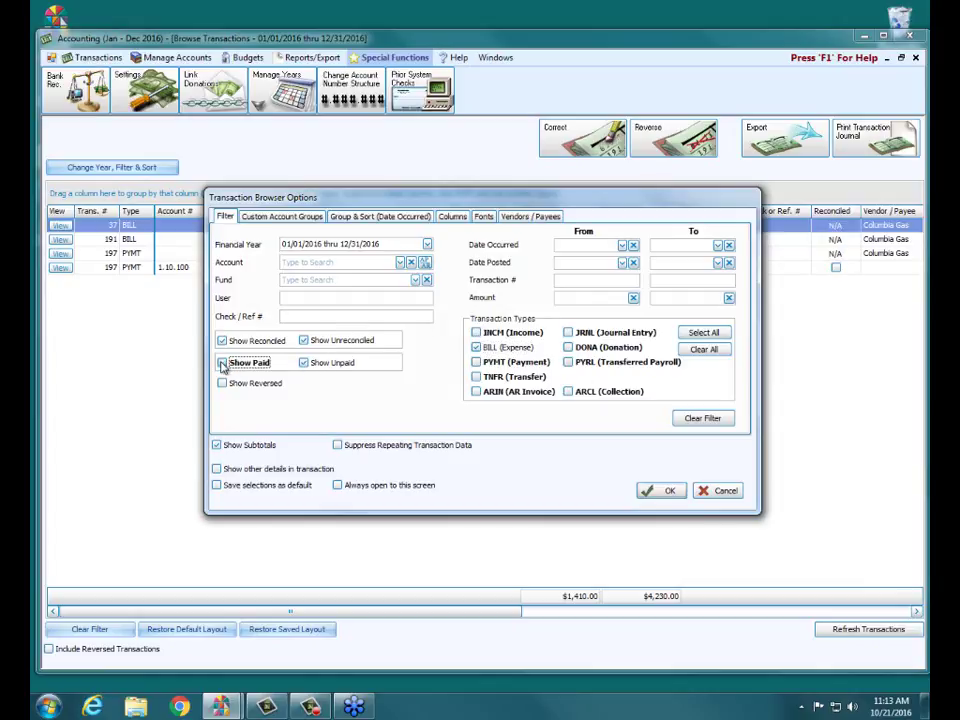
left_click(663, 491)
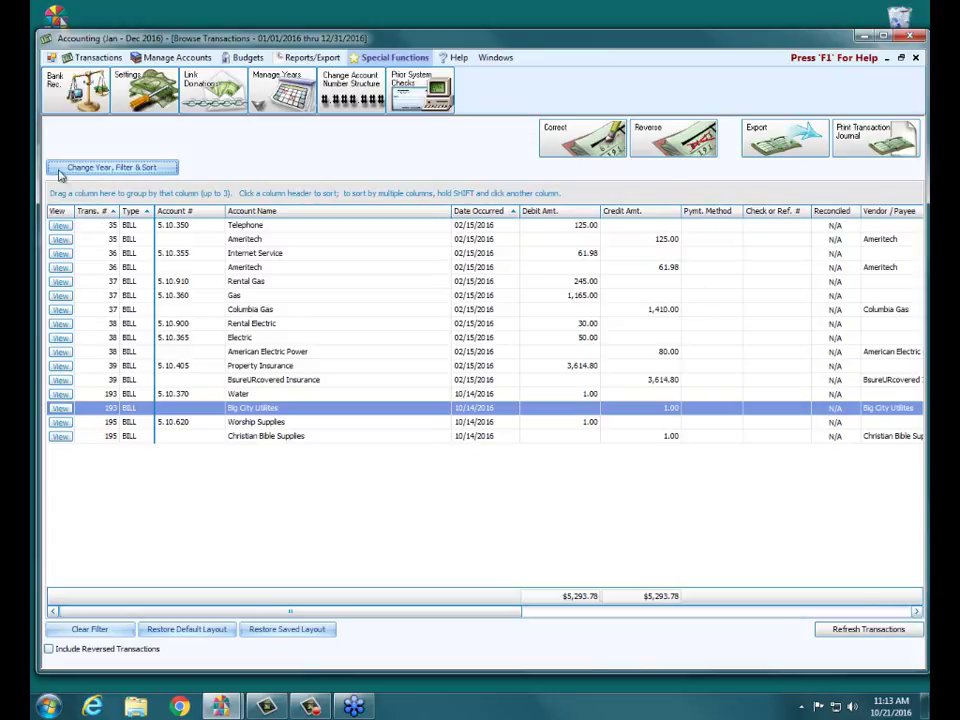
Step: Clear all filters, include every transaction type and reversed entries, and scroll the 2016 list
left_click(100, 170)
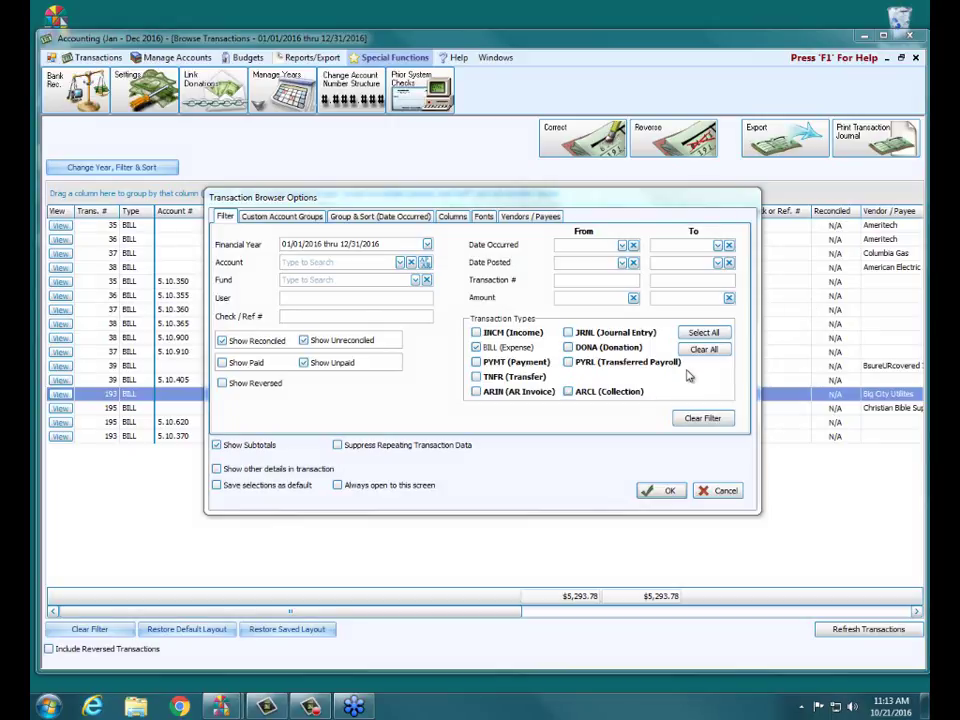
left_click(222, 341)
left_click(700, 335)
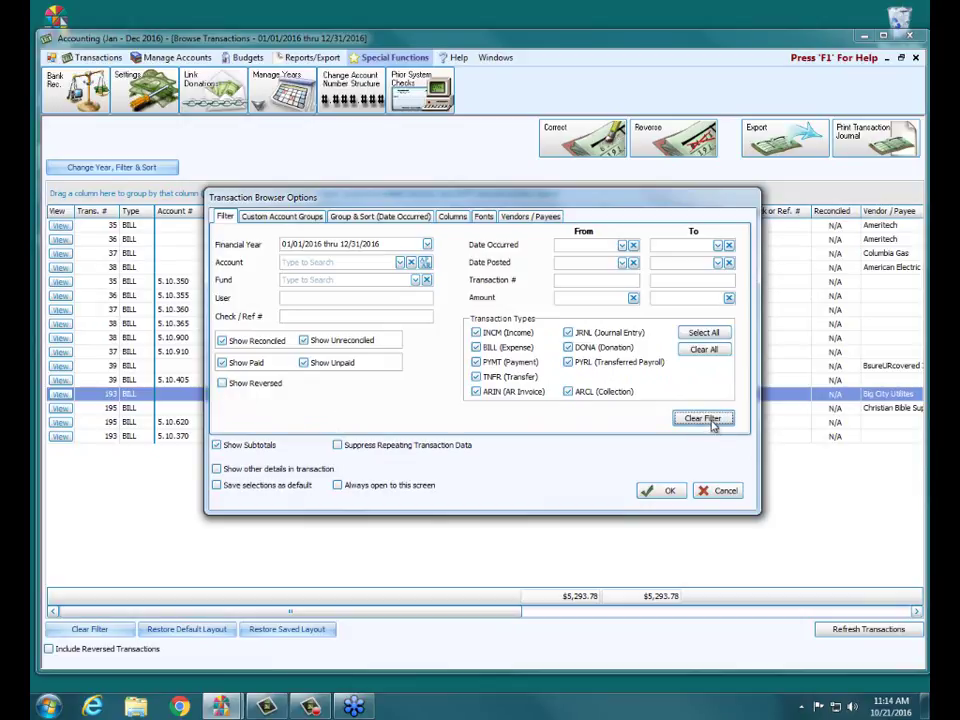
left_click(224, 385)
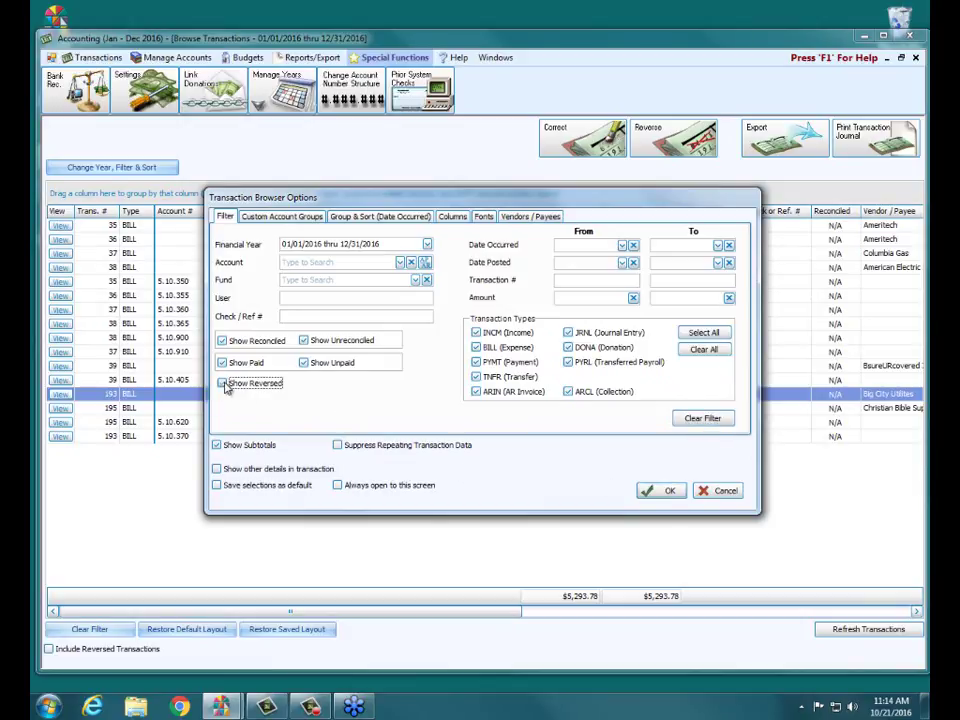
left_click(668, 491)
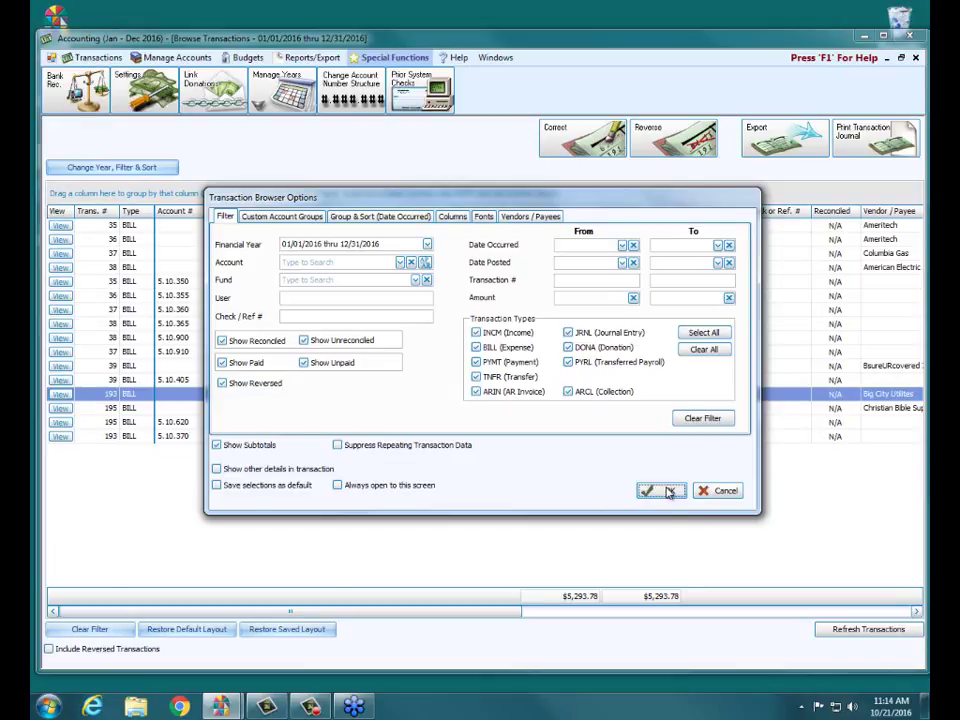
left_click_drag(916, 238, 912, 447)
left_click_drag(910, 488, 889, 675)
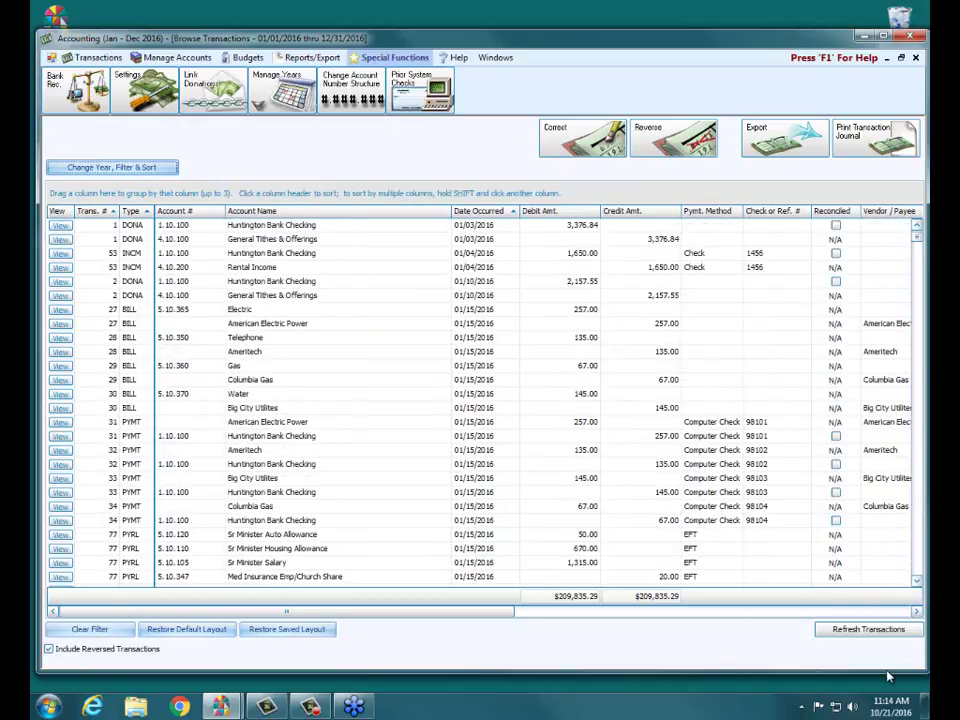
Step: Reverse payment transaction 33 on its original date, creating reversing transaction 200
left_click(160, 492)
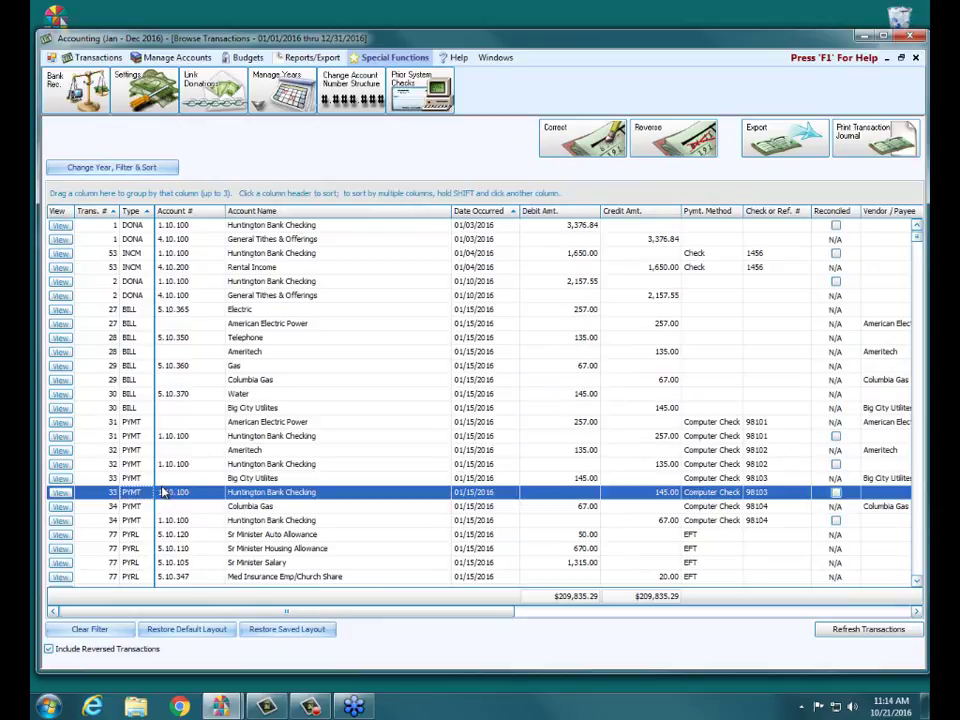
left_click(672, 138)
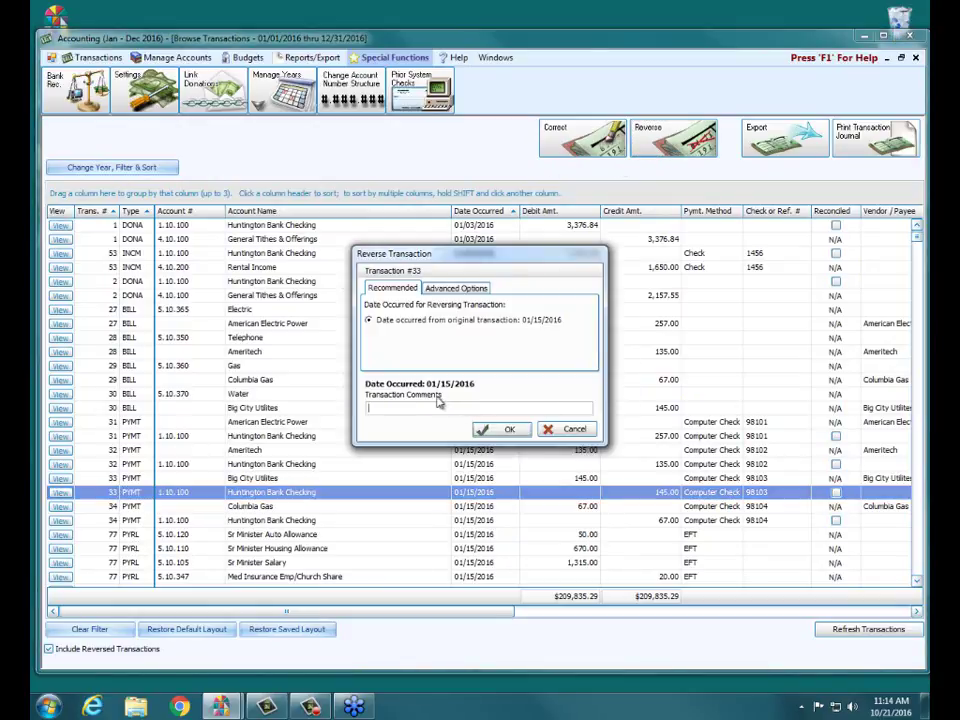
left_click(510, 429)
left_click(539, 394)
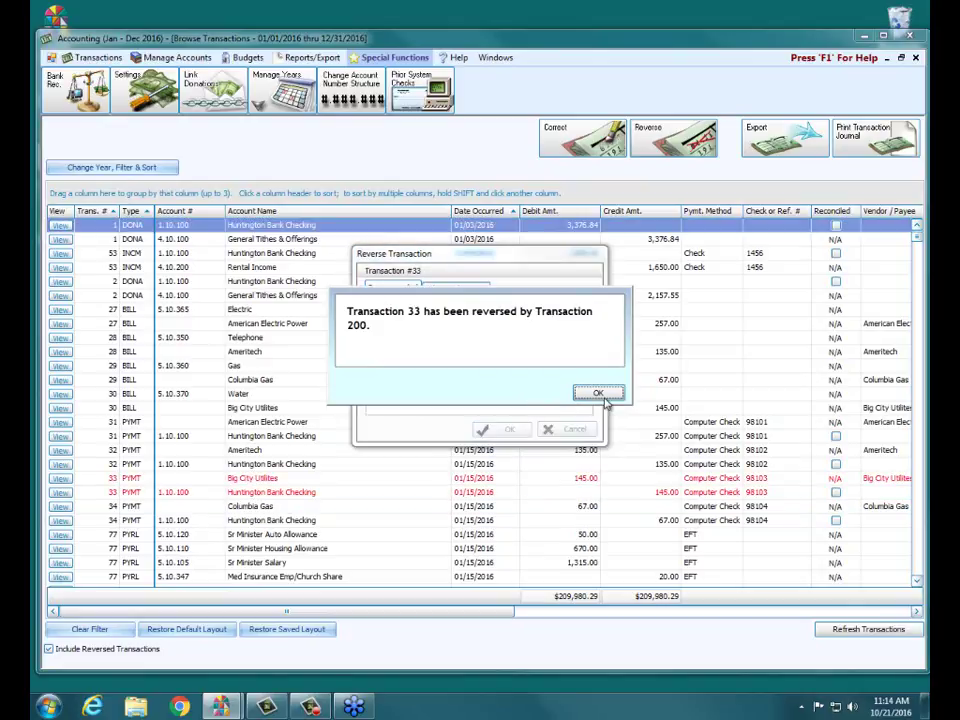
left_click(598, 392)
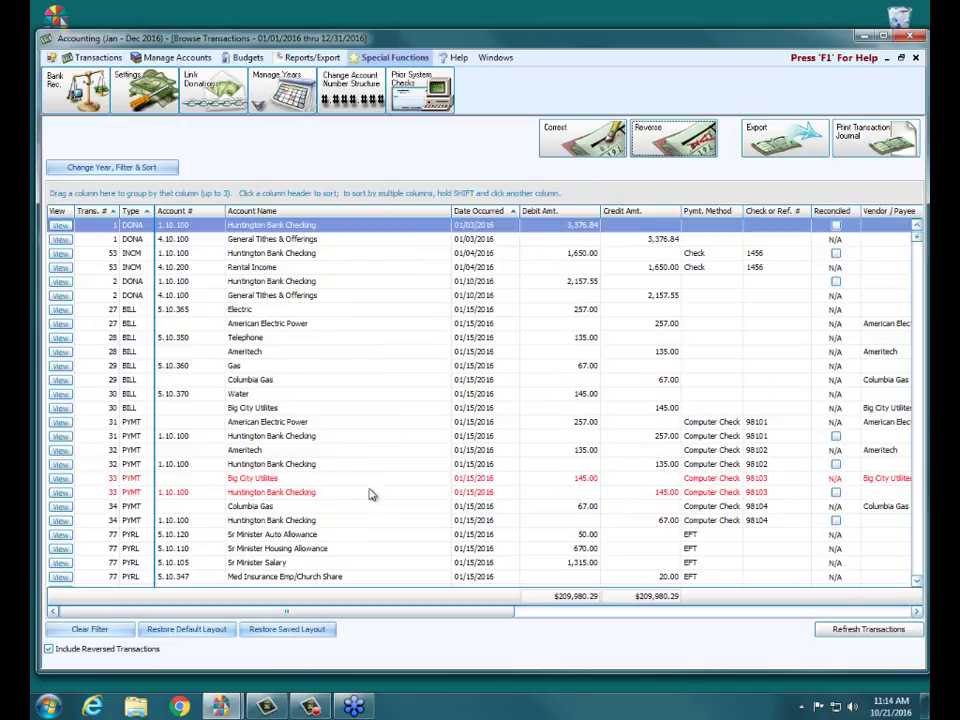
Step: Scroll the grid to spot reversing transaction 200, then return to the top and reopen the filter options
left_click(915, 522)
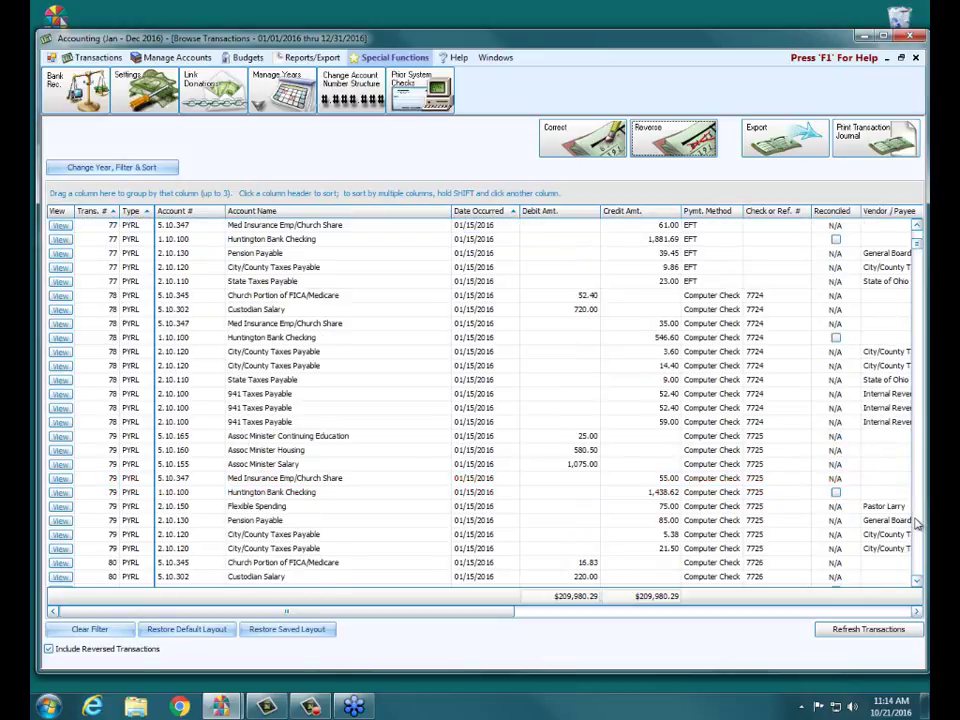
left_click(915, 522)
scroll(918, 256, "down", 5)
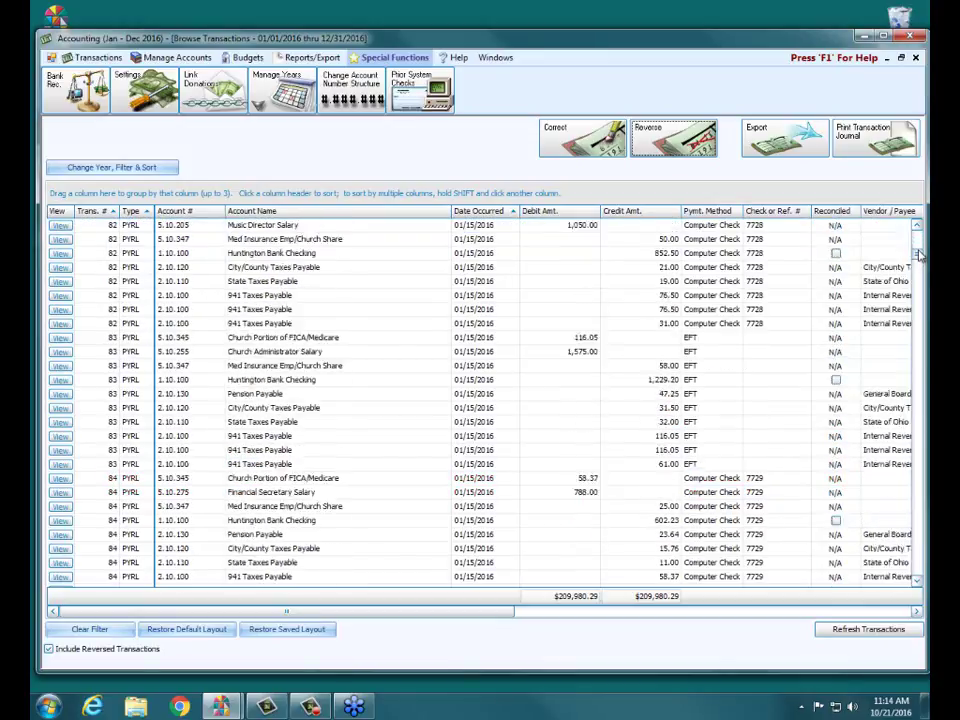
scroll(918, 256, "up", 3)
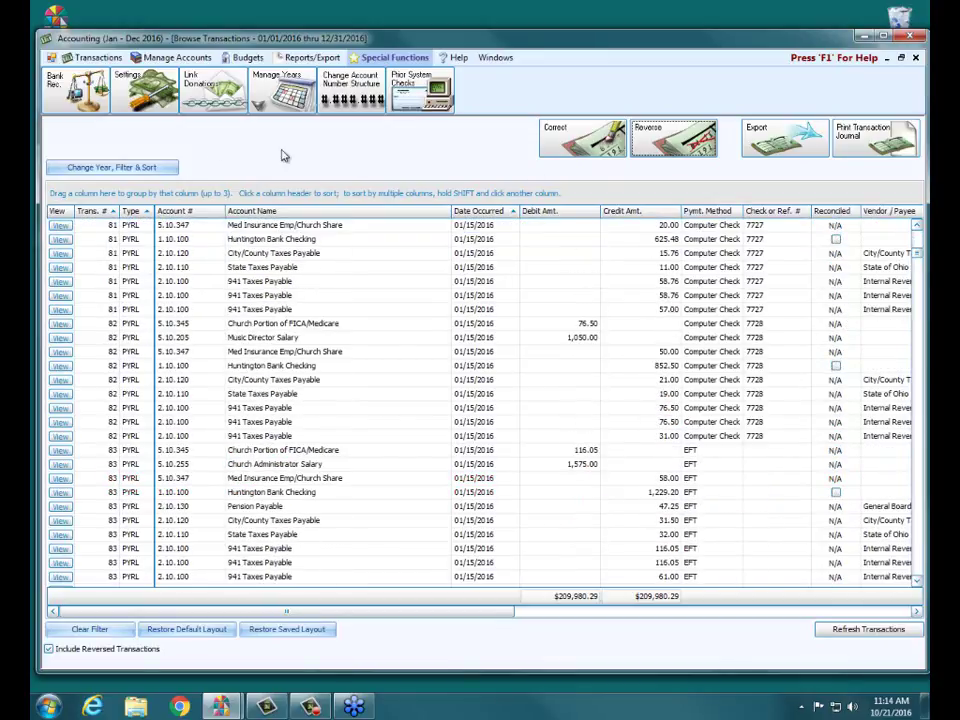
mouse_move(918, 256)
left_mouse_down()
mouse_move(919, 246)
mouse_move(920, 264)
left_mouse_up()
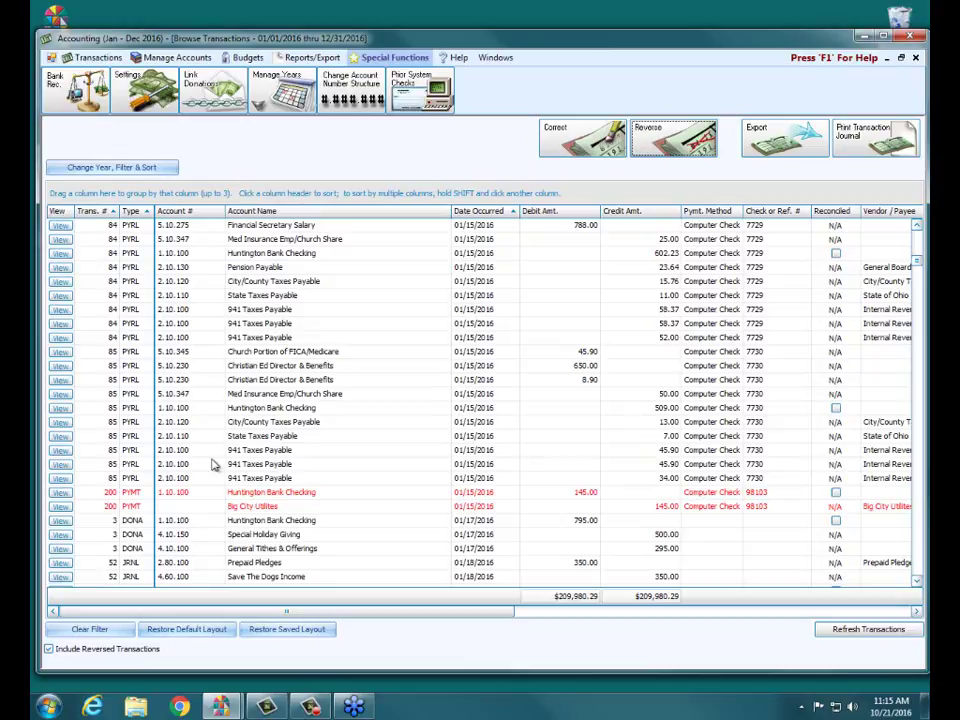
left_click(103, 168)
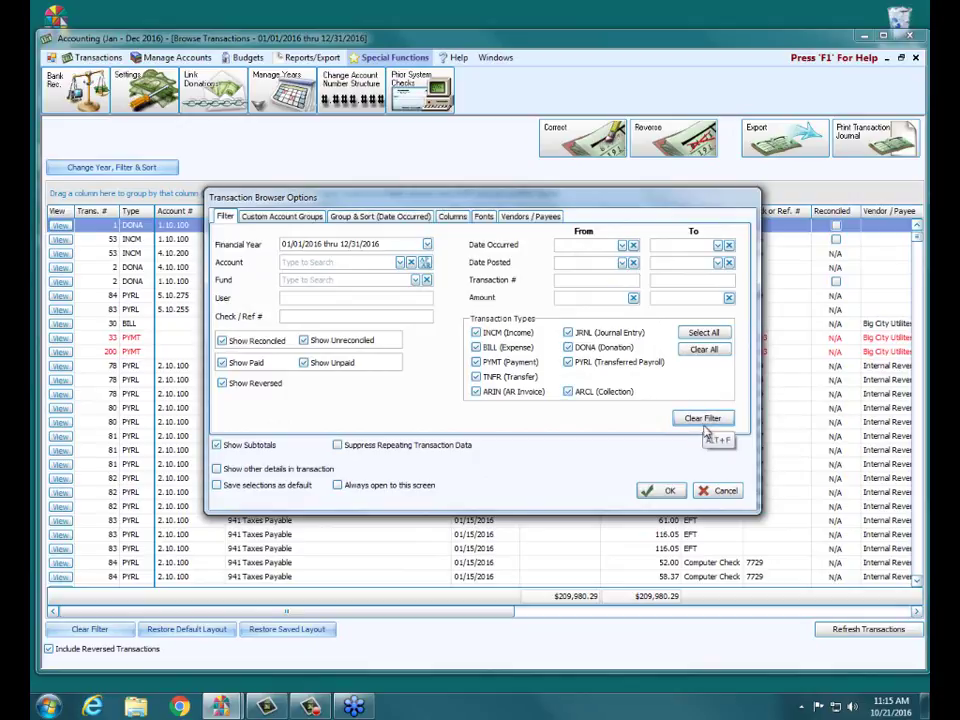
left_click(718, 491)
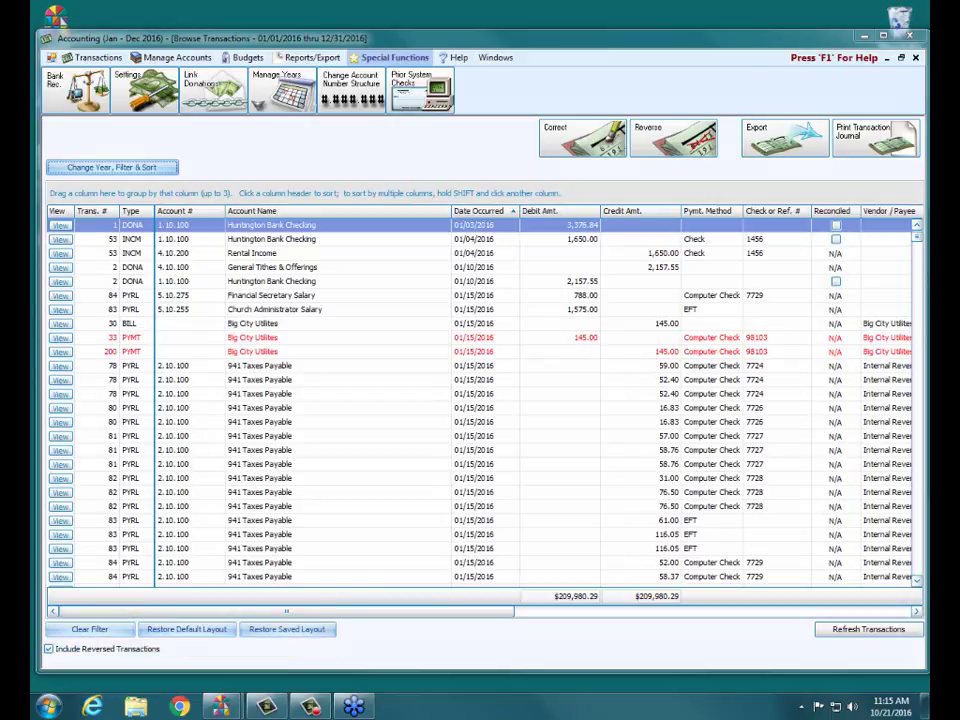
left_click(143, 166)
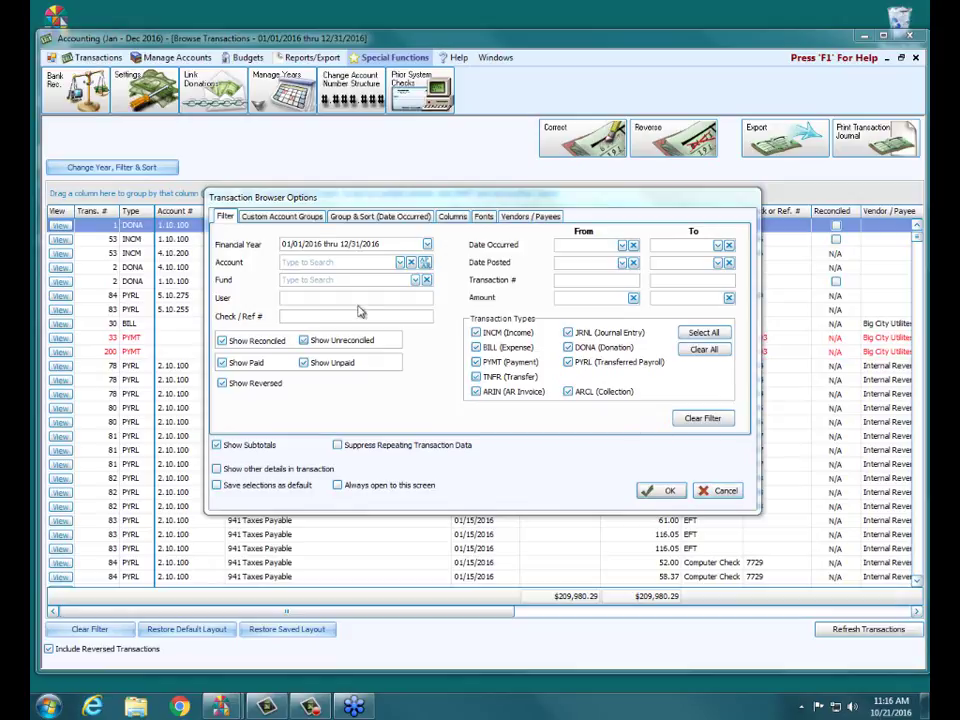
Step: Switch to the Custom Account Groups tab listing Trustee Accounts and Mission Grouping
left_click(310, 217)
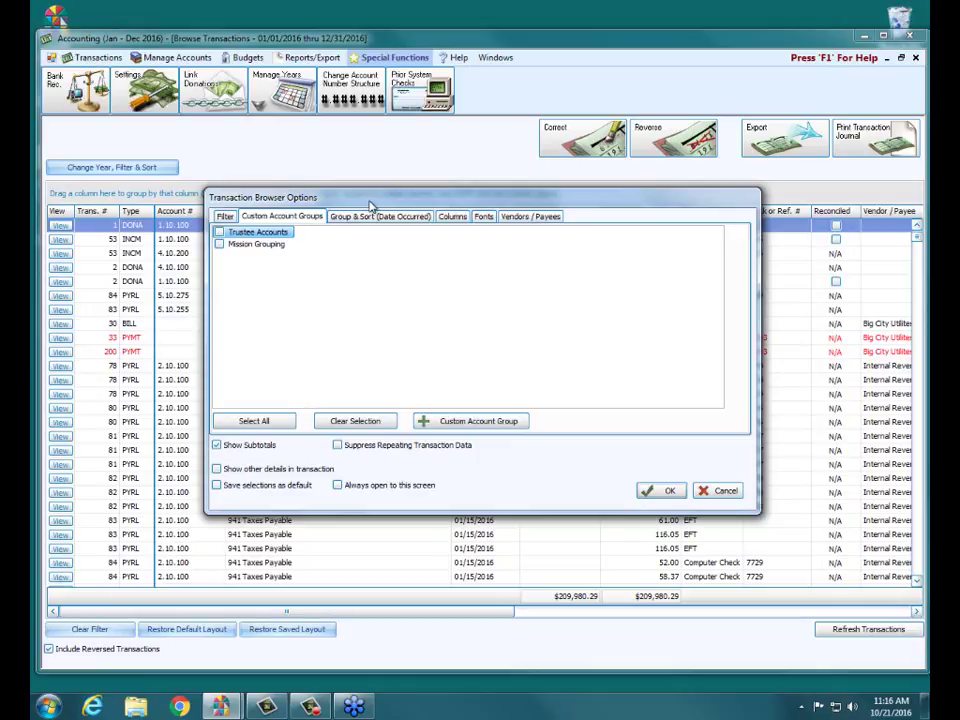
Step: Sort the transactions grid by Account Name, then by Date Occurred
left_click(363, 218)
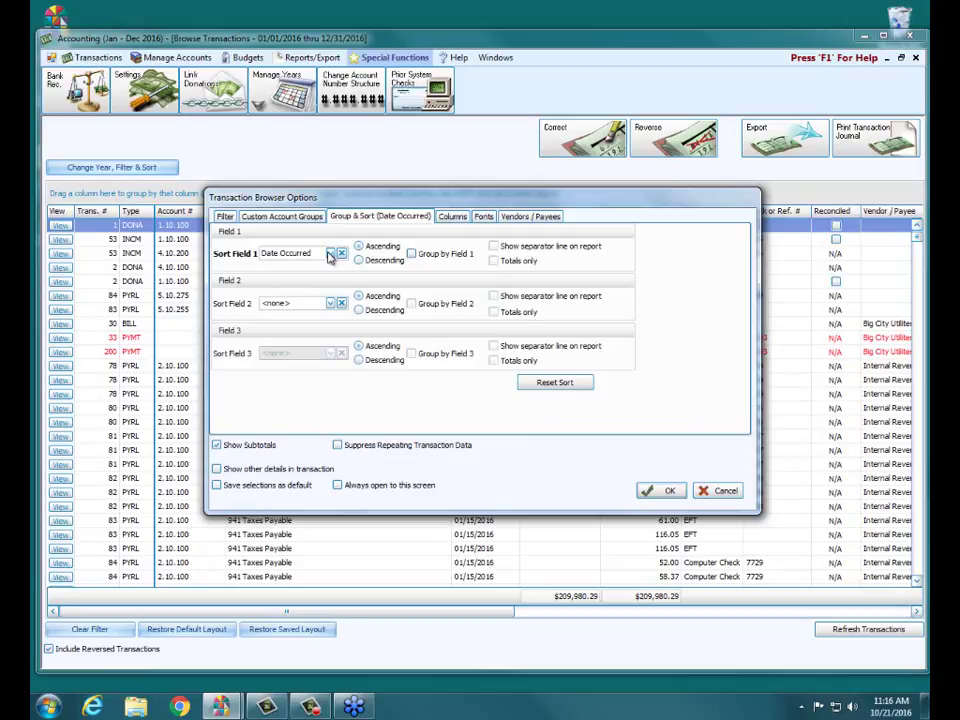
left_click(330, 257)
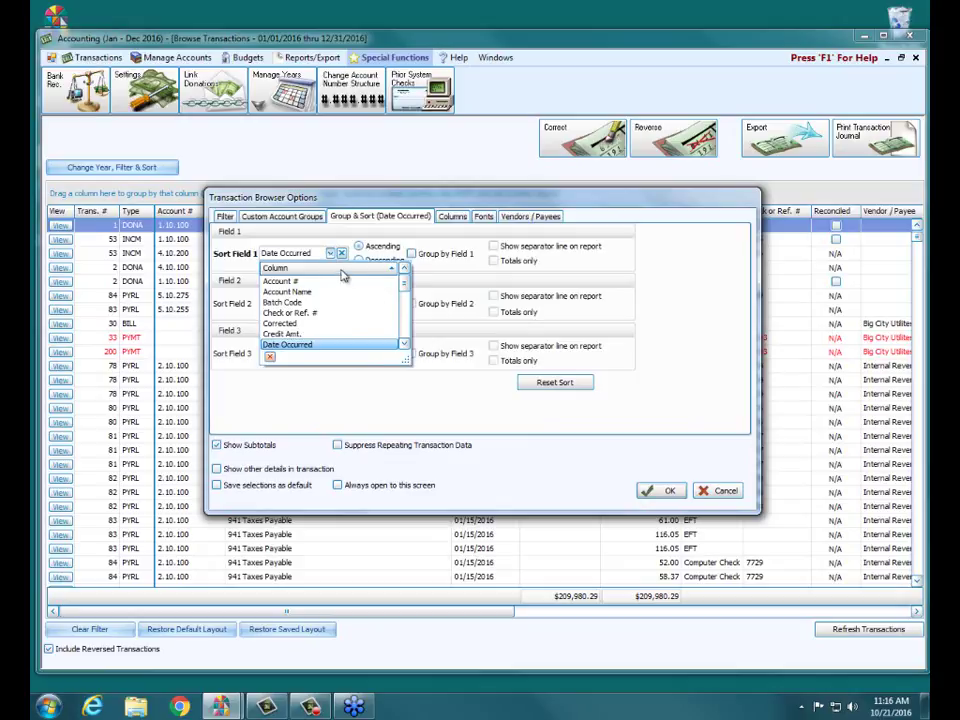
left_click(305, 291)
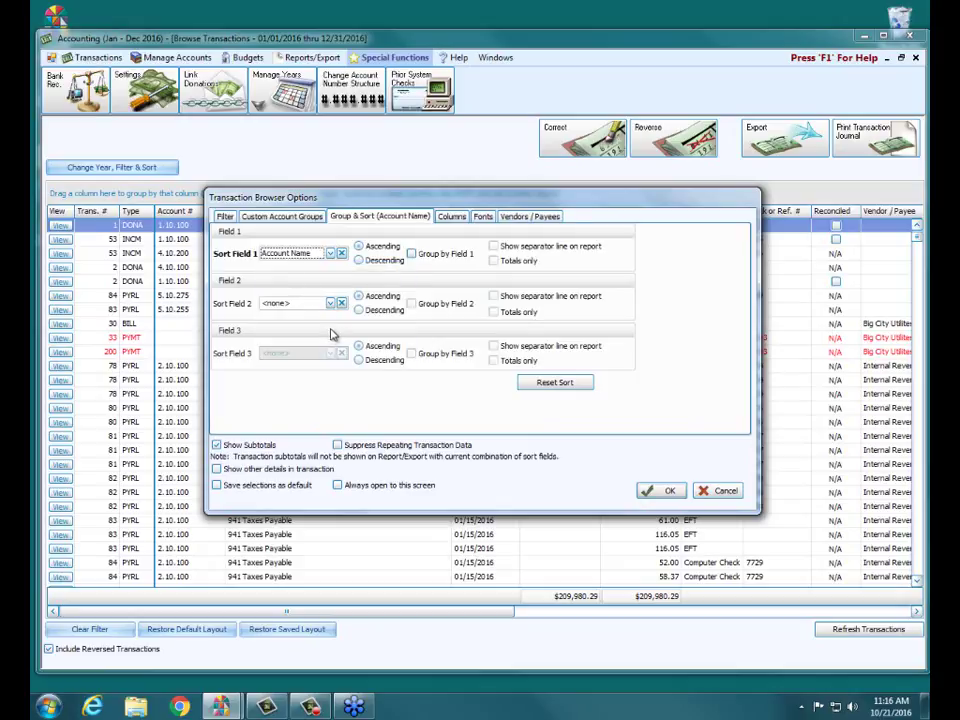
left_click(330, 303)
left_click(316, 396)
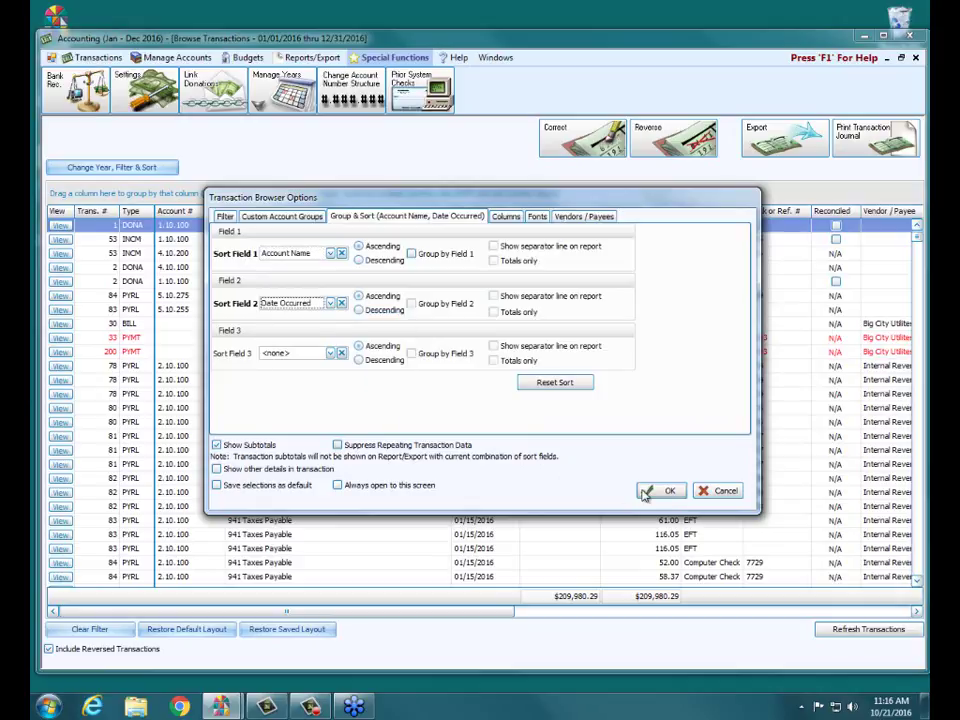
left_click(666, 490)
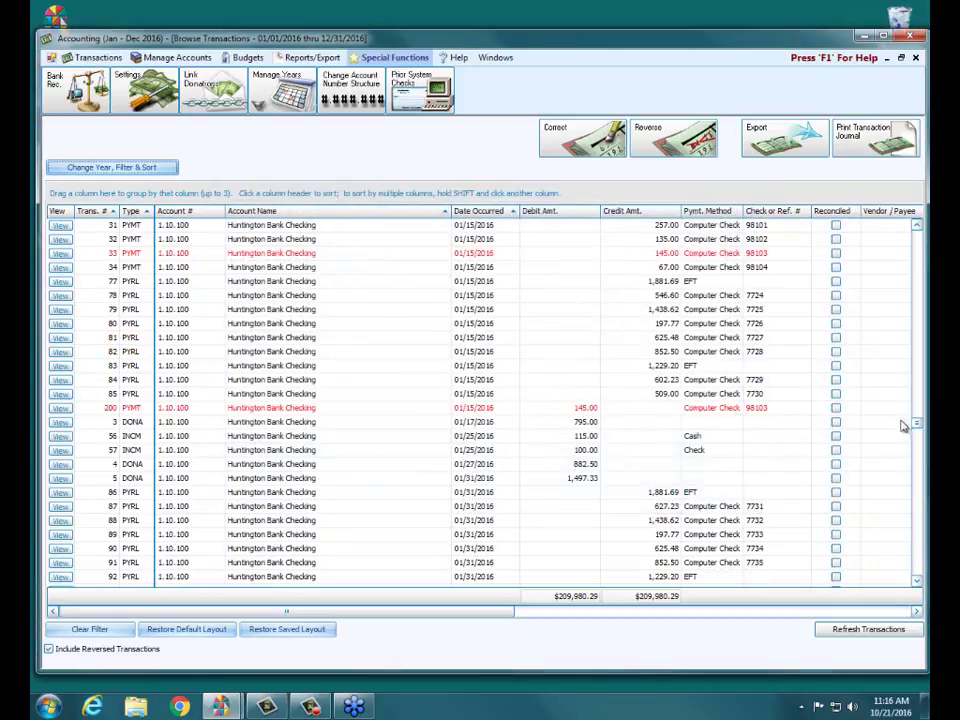
left_click_drag(915, 424, 919, 322)
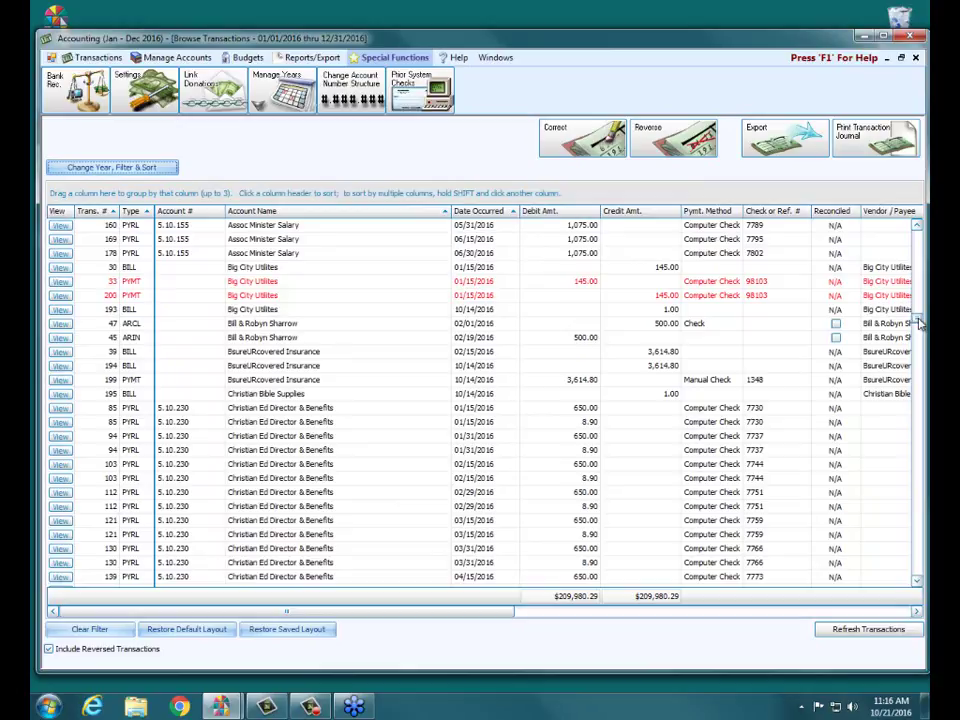
Step: Clear the grid filter so the list starts with Huntington Bank Checking lines
left_click(90, 629)
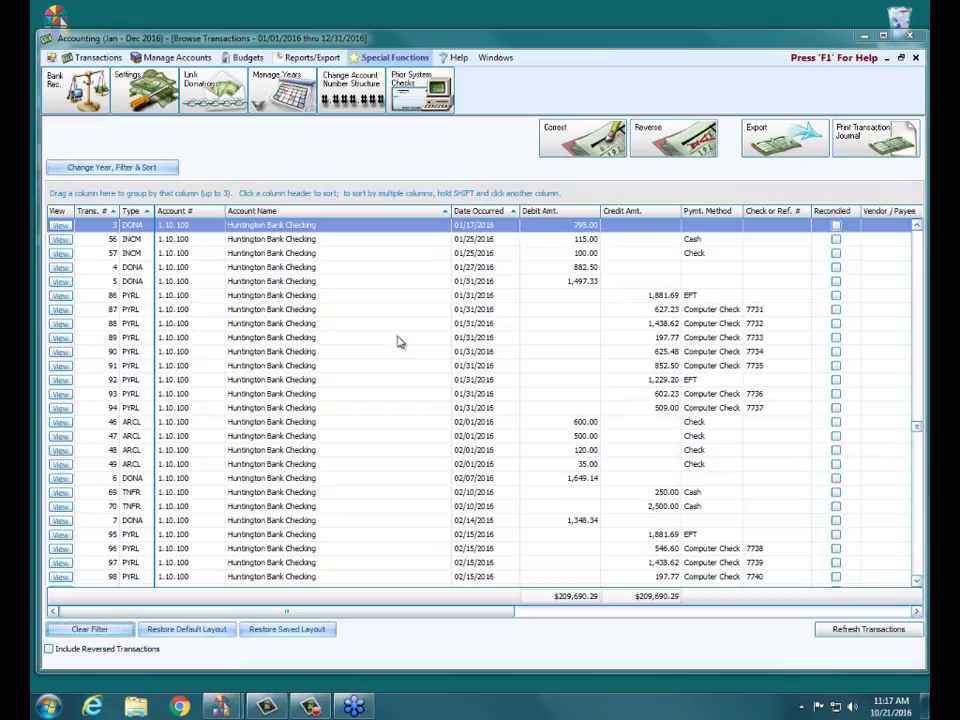
left_click(140, 222)
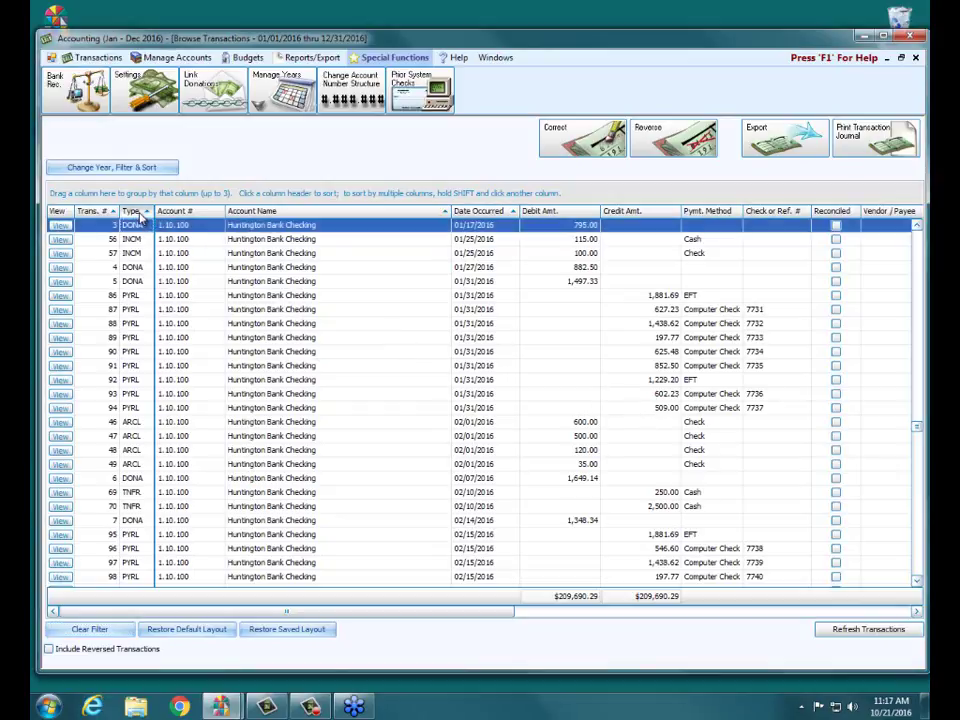
Step: Group transactions by Type, then Date Occurred, and expand BILL's 01/15/2016 and 02/15/2016 entries
mouse_move(140, 218)
left_mouse_down()
mouse_move(128, 192)
mouse_move(100, 192)
mouse_move(128, 200)
left_mouse_up()
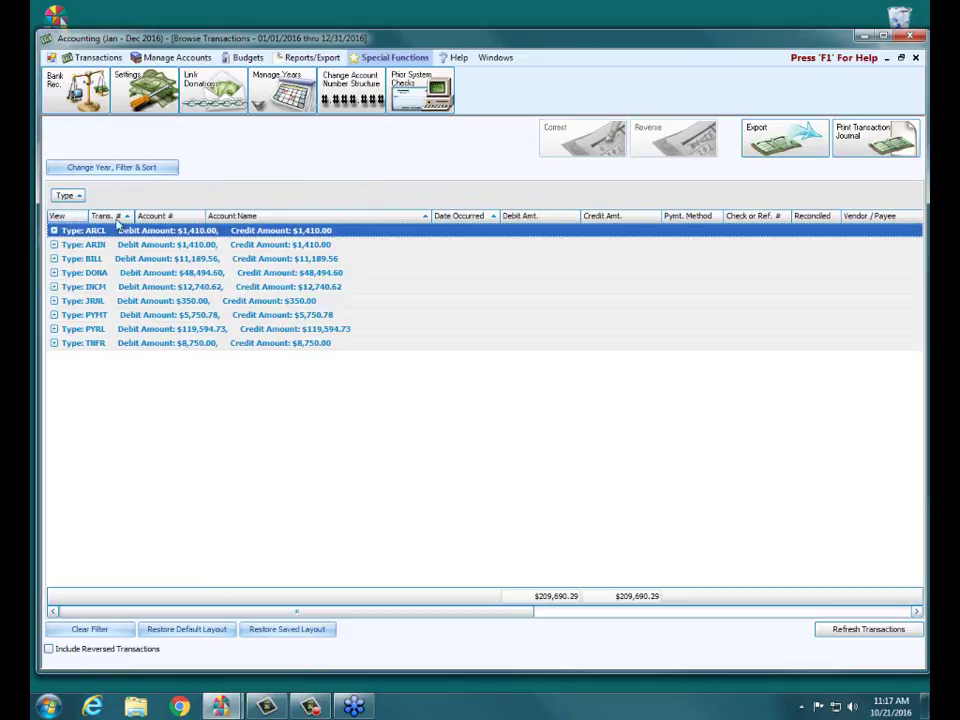
left_click_drag(450, 217, 272, 197)
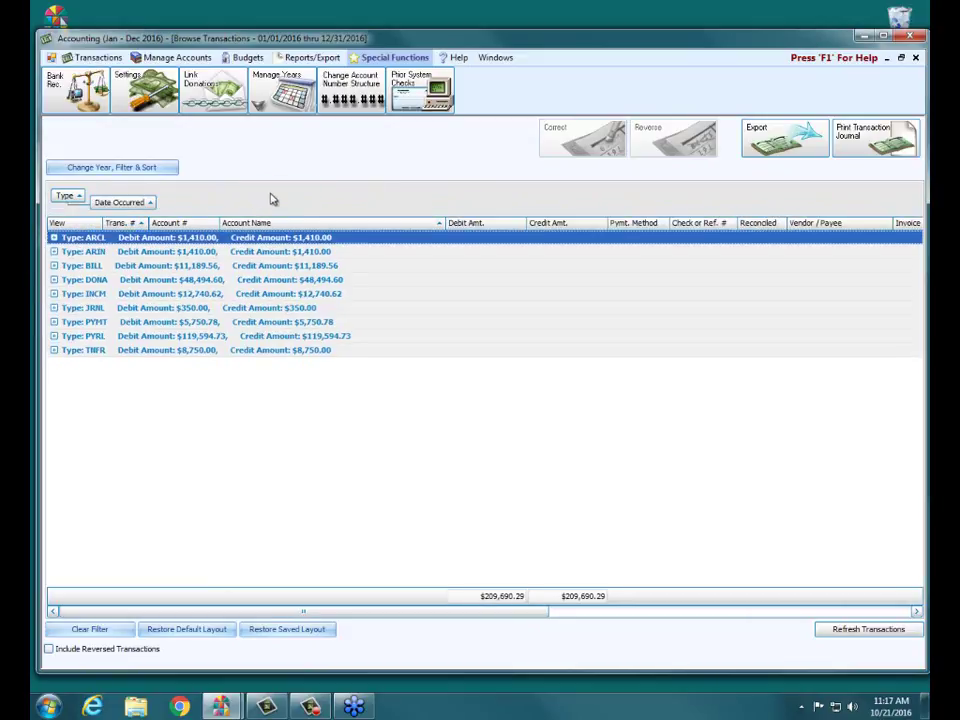
left_click(54, 266)
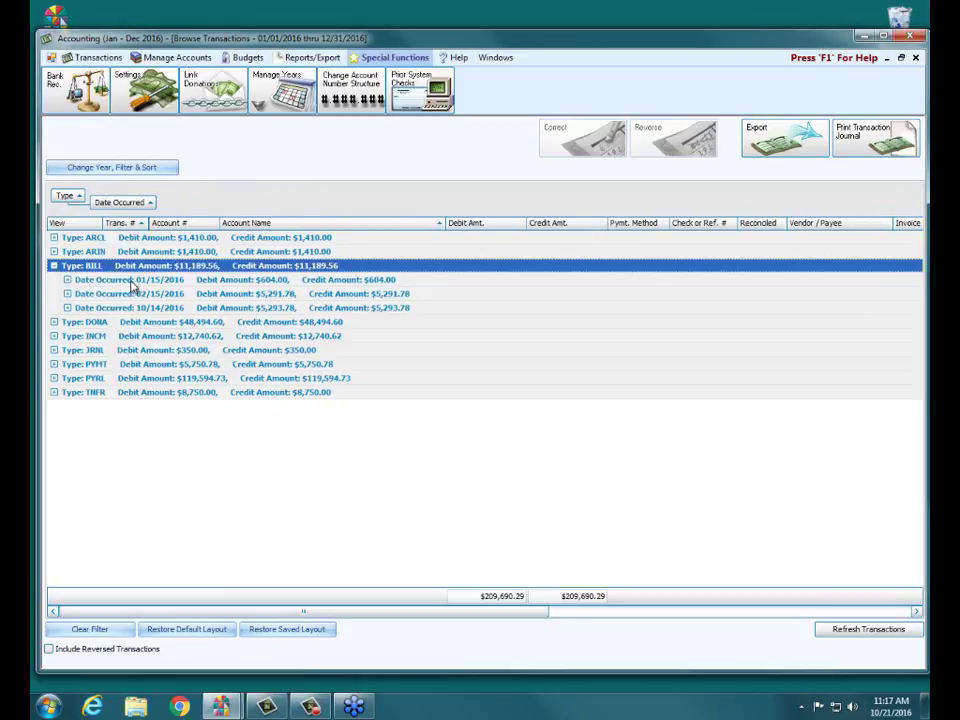
left_click(67, 280)
left_click(67, 406)
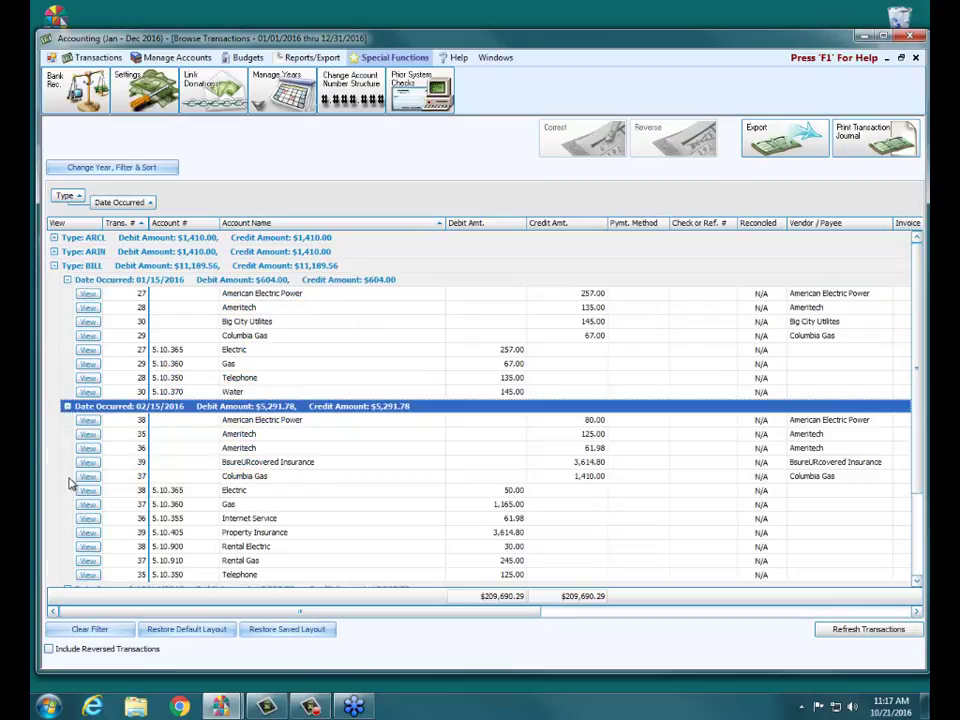
Step: Restore the transactions grid to its default layout
scroll(920, 248, "down", 3)
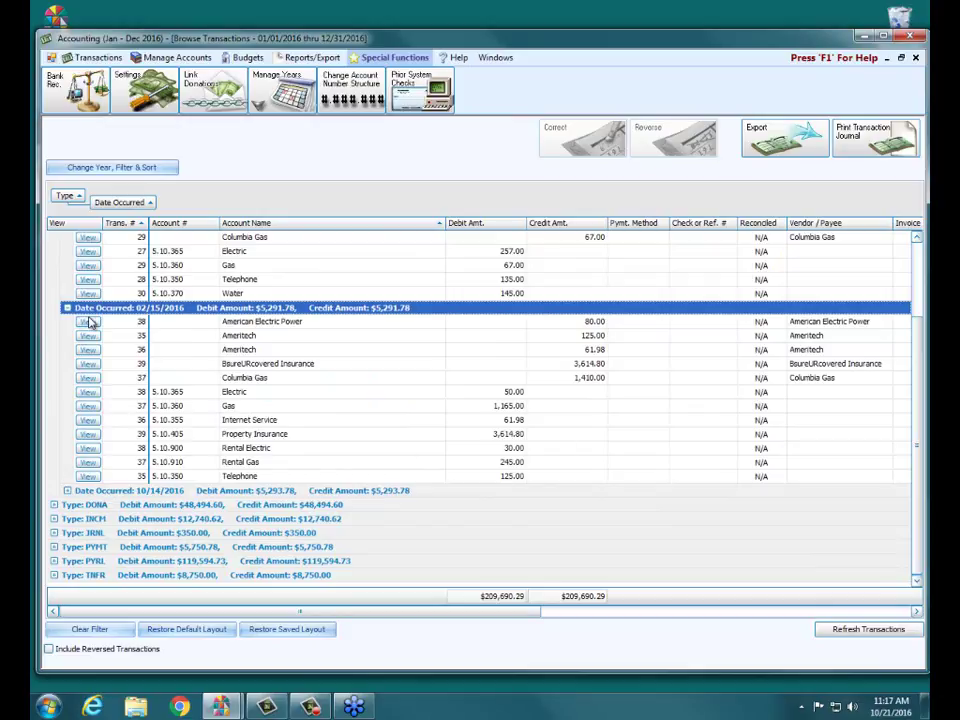
left_click(100, 632)
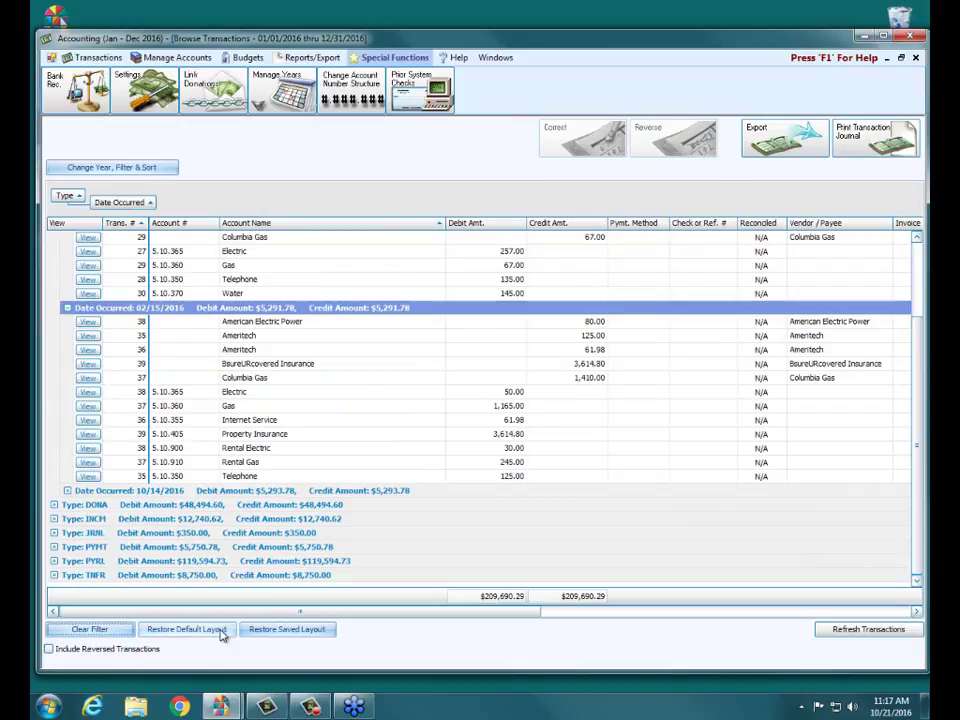
left_click(187, 631)
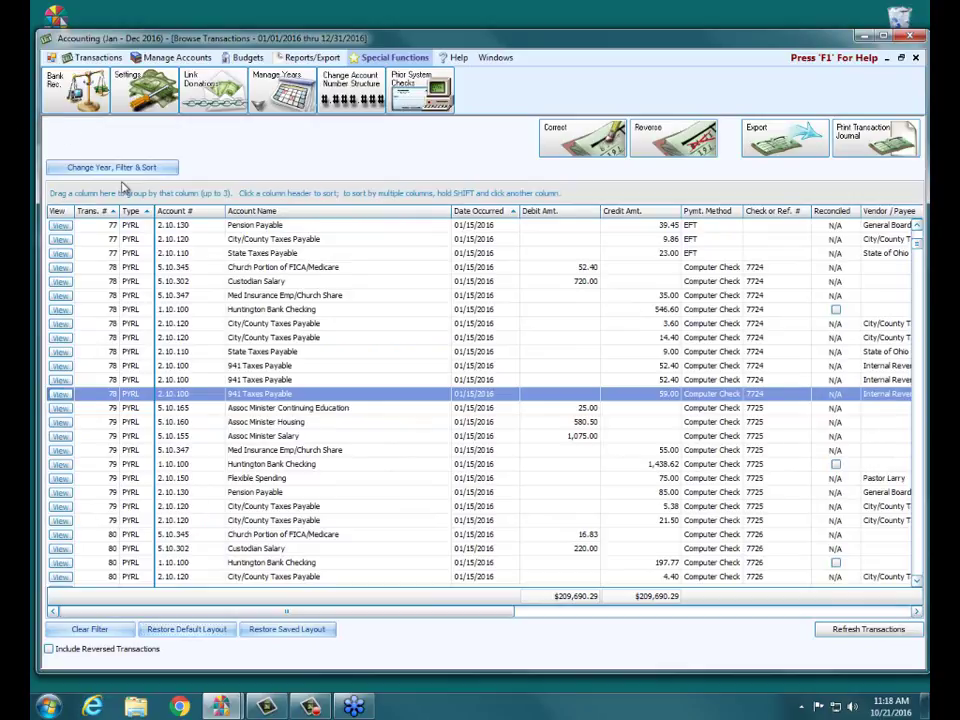
left_click(122, 172)
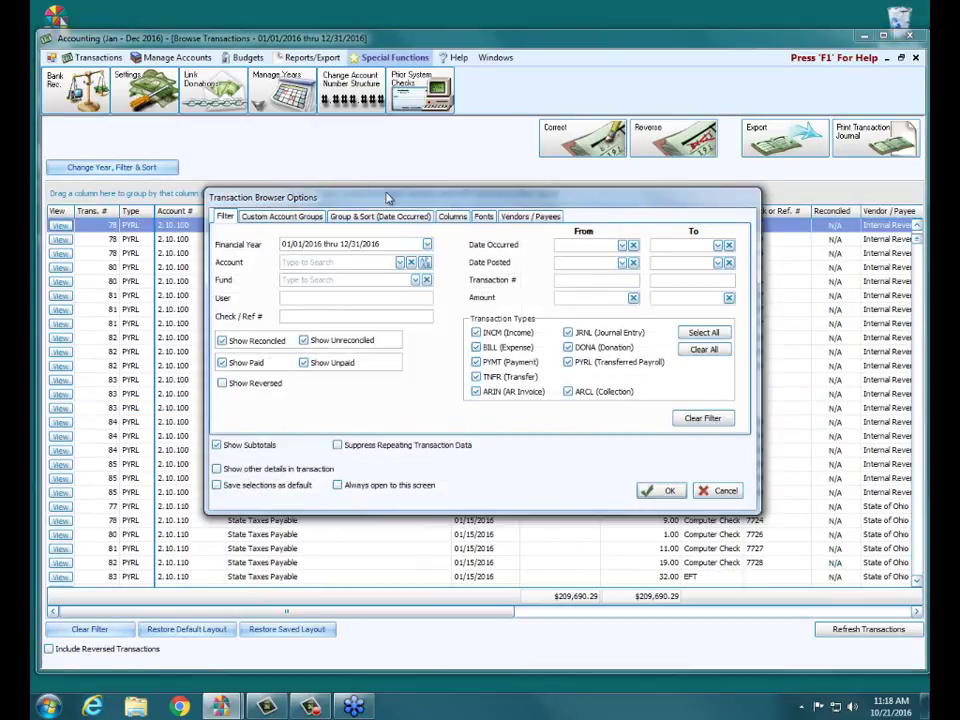
left_click(449, 217)
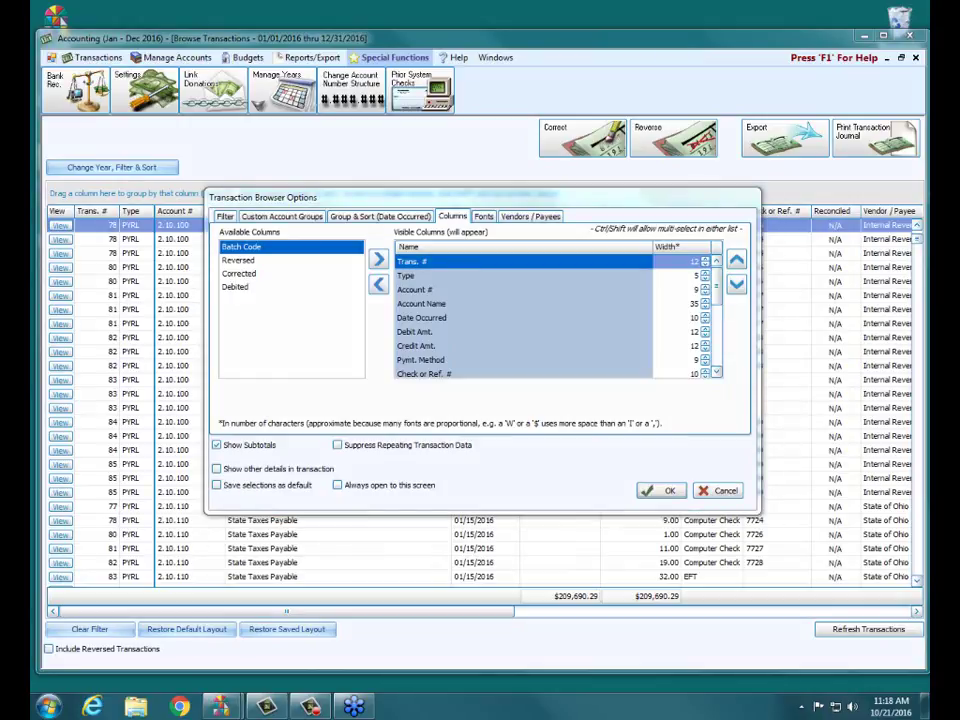
mouse_move(336, 260)
left_mouse_down()
mouse_move(388, 241)
mouse_move(401, 319)
mouse_move(348, 262)
left_mouse_up()
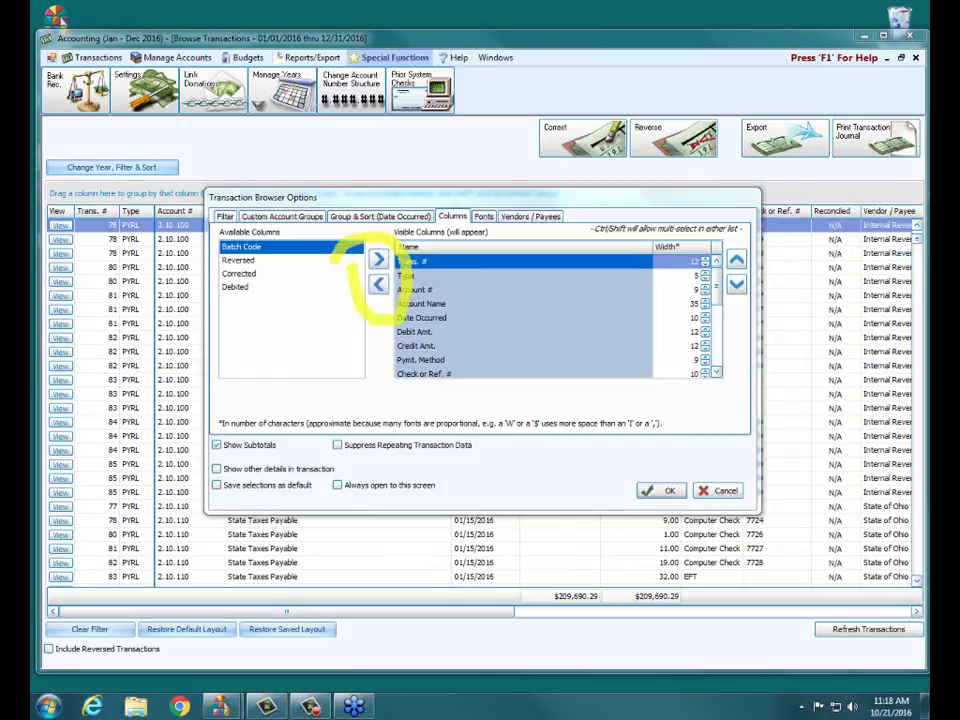
left_click_drag(397, 231, 510, 231)
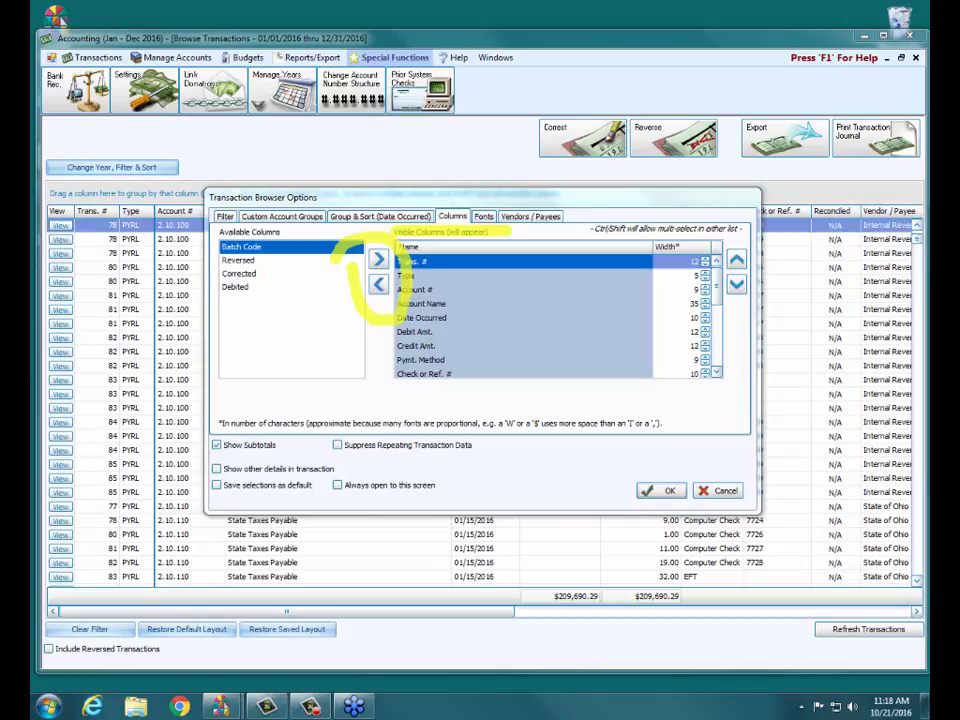
left_click_drag(350, 302, 348, 256)
left_click_drag(212, 485, 318, 485)
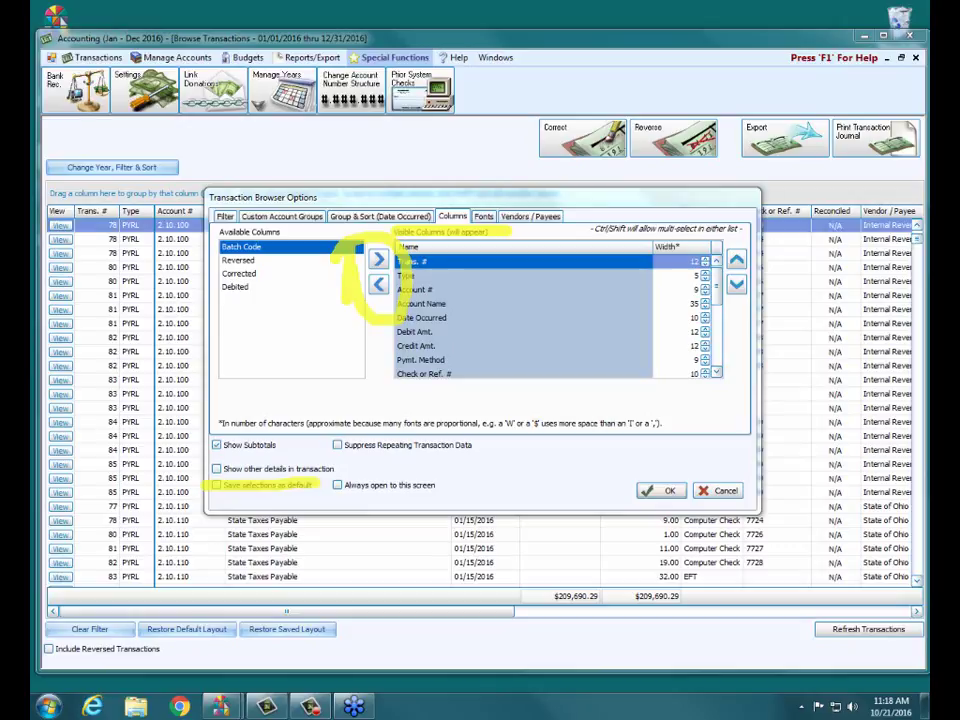
key("Escape")
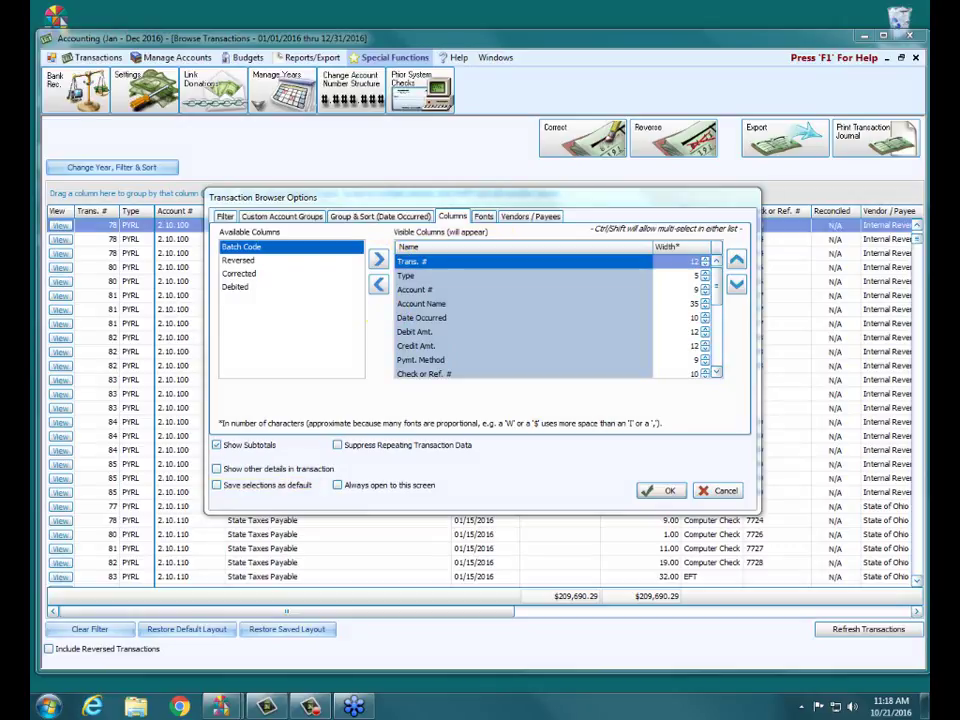
left_click(533, 217)
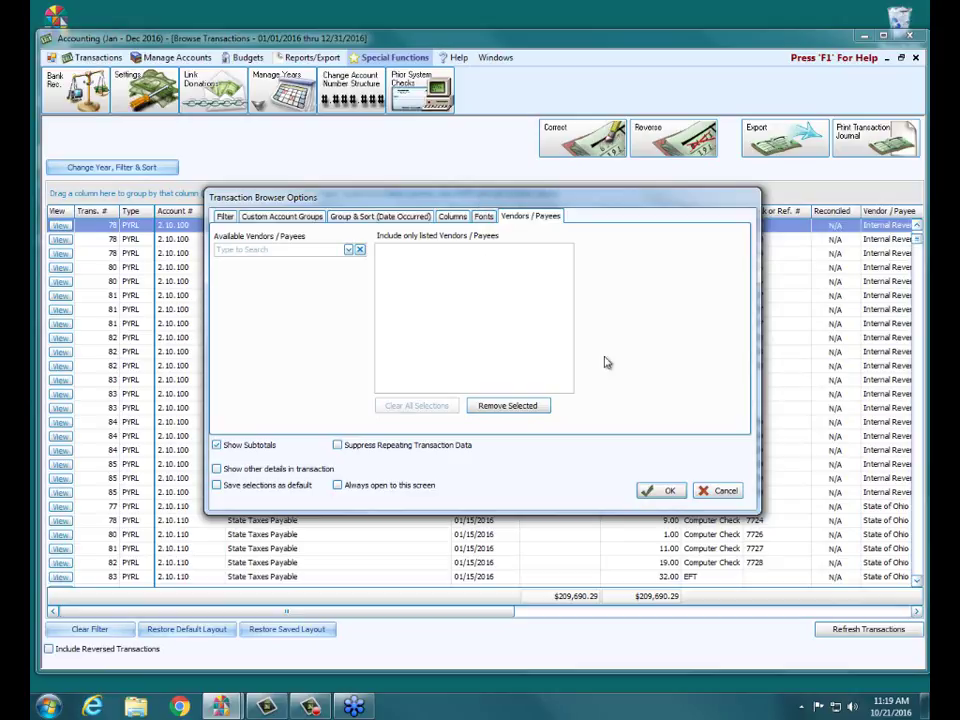
left_click(710, 490)
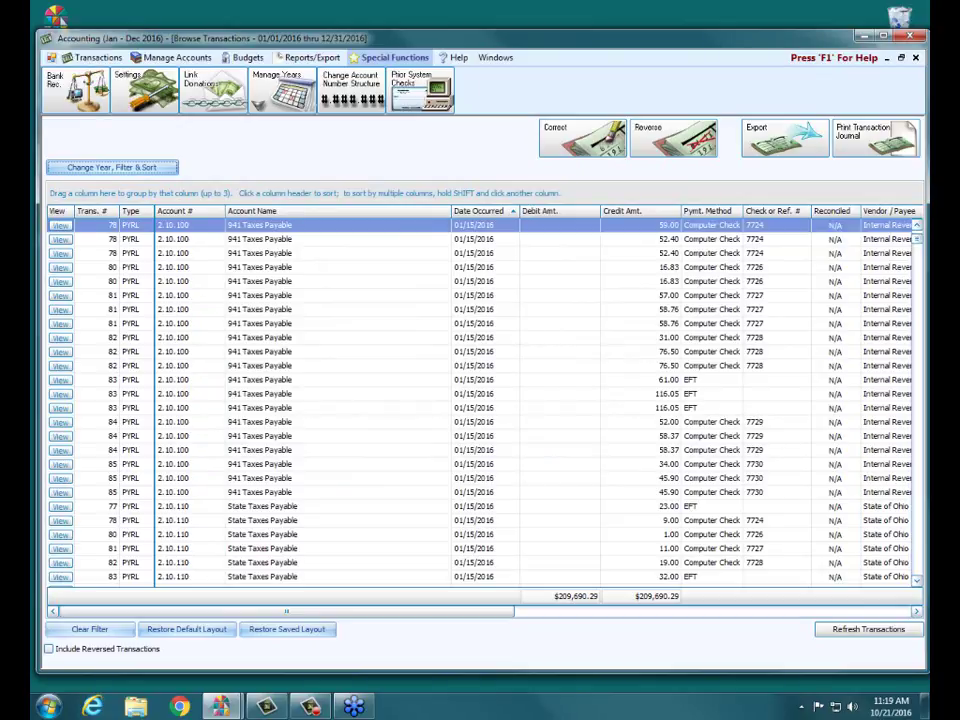
left_click(125, 168)
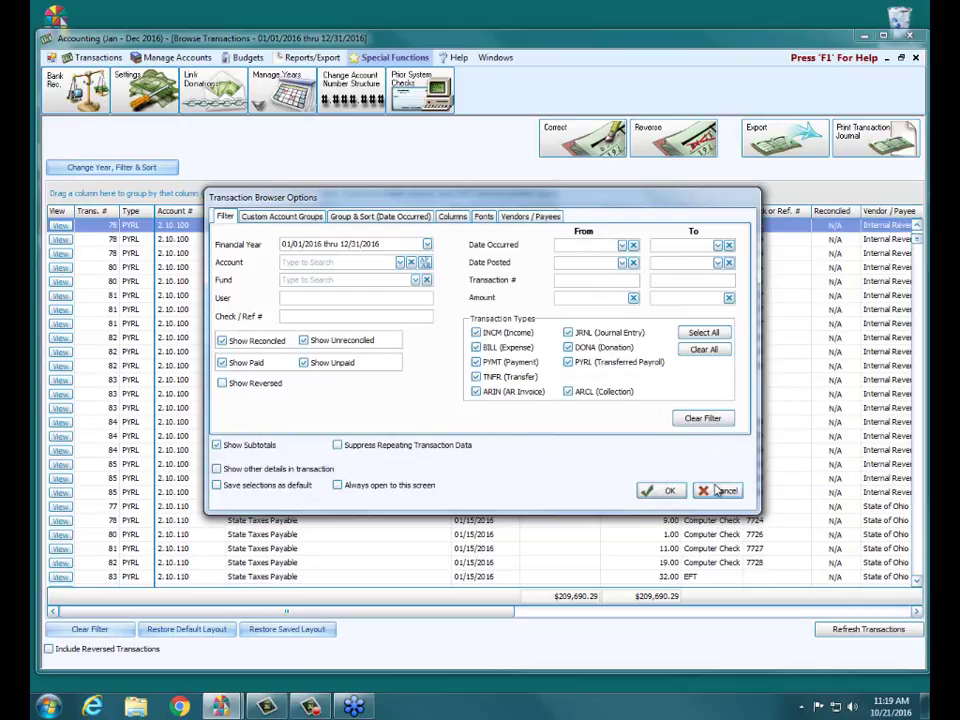
left_click(718, 491)
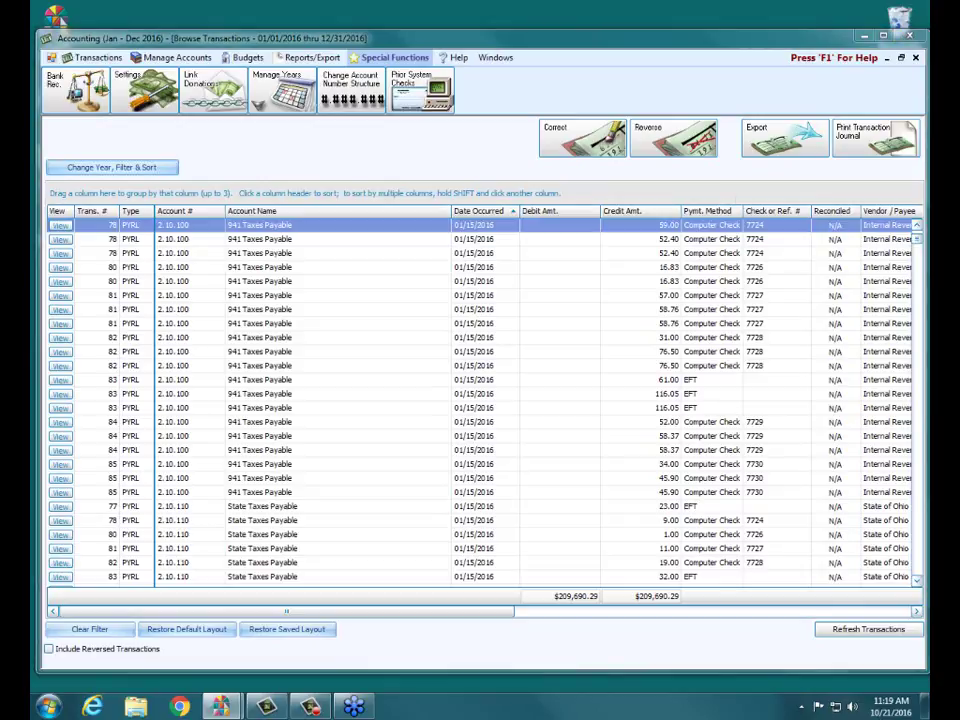
left_click(112, 168)
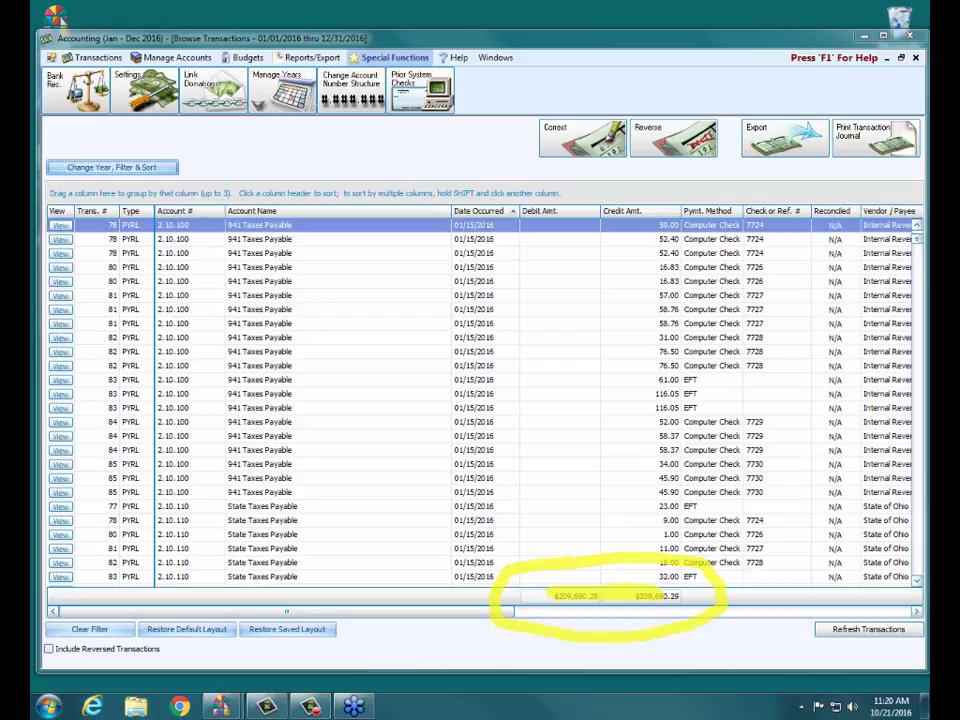
key("Escape")
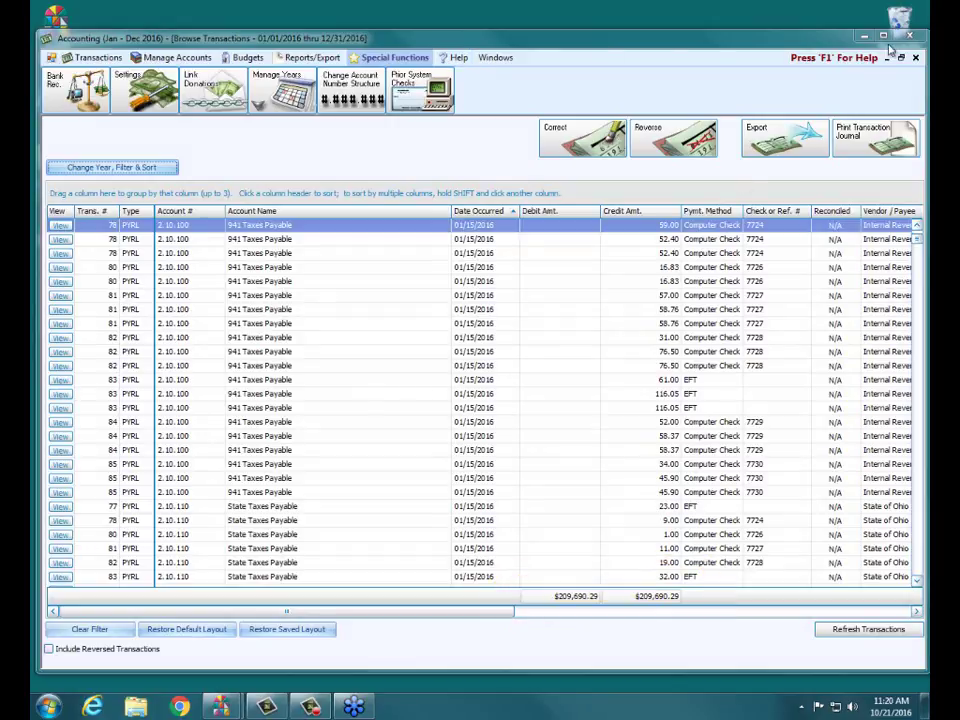
Step: Reopen Browse Transactions with Show Reversed checked, then reopen the filter options
left_click(915, 58)
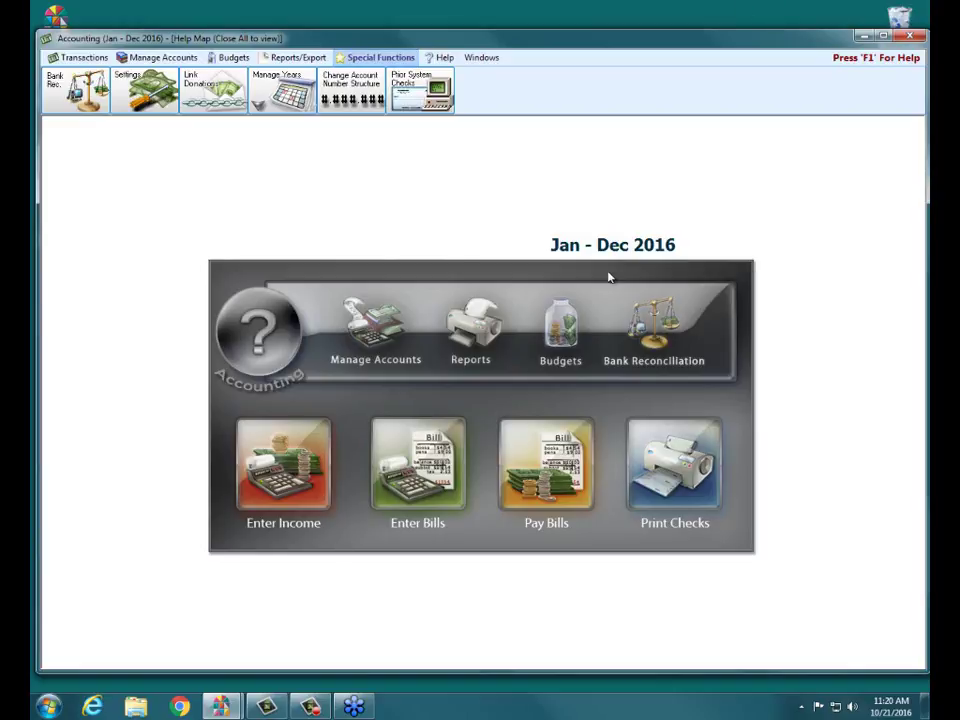
left_click(78, 59)
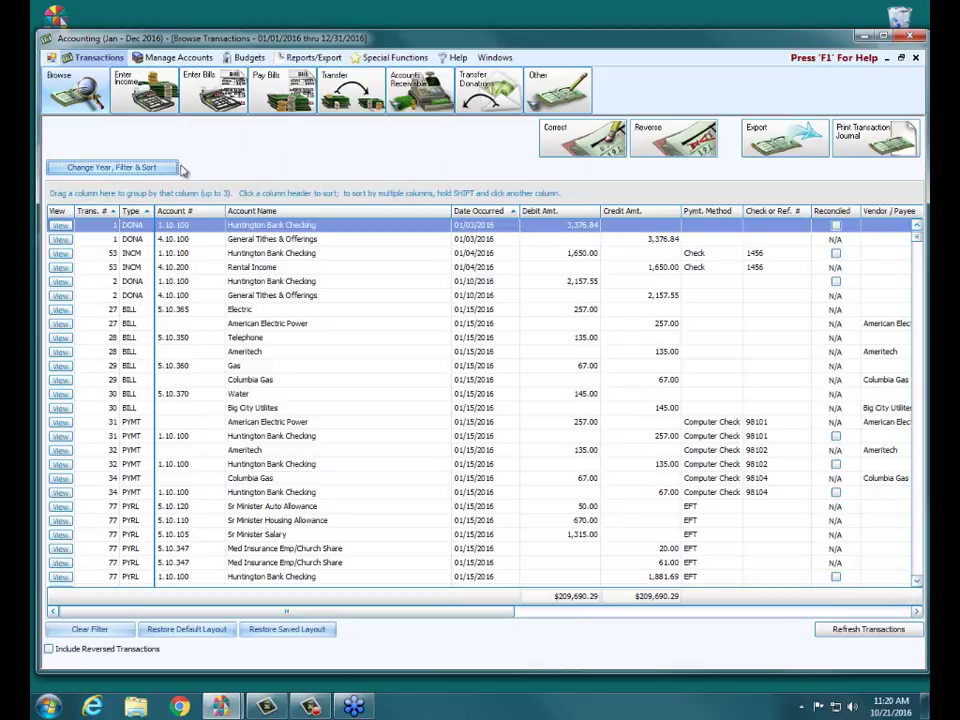
left_click(112, 167)
left_click(222, 383)
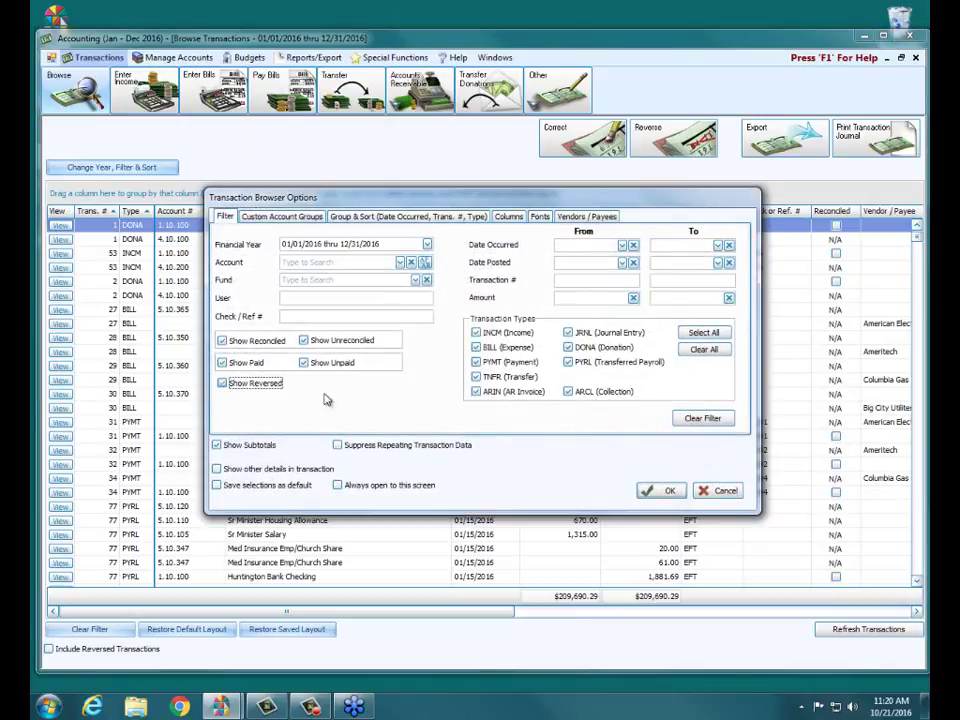
left_click(668, 490)
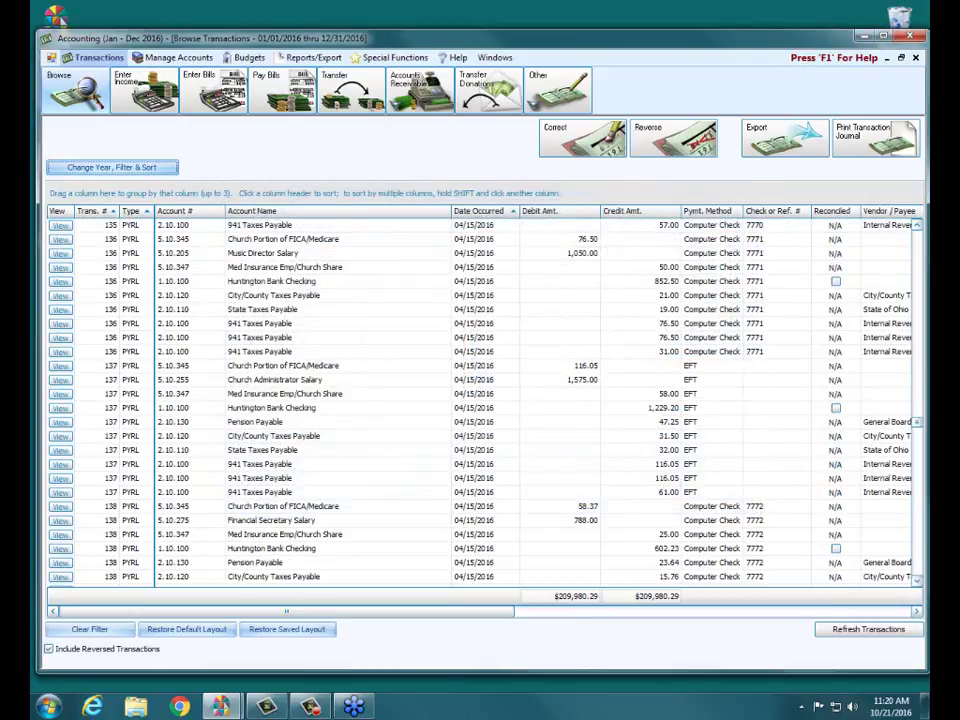
scroll(918, 425, "up", 15)
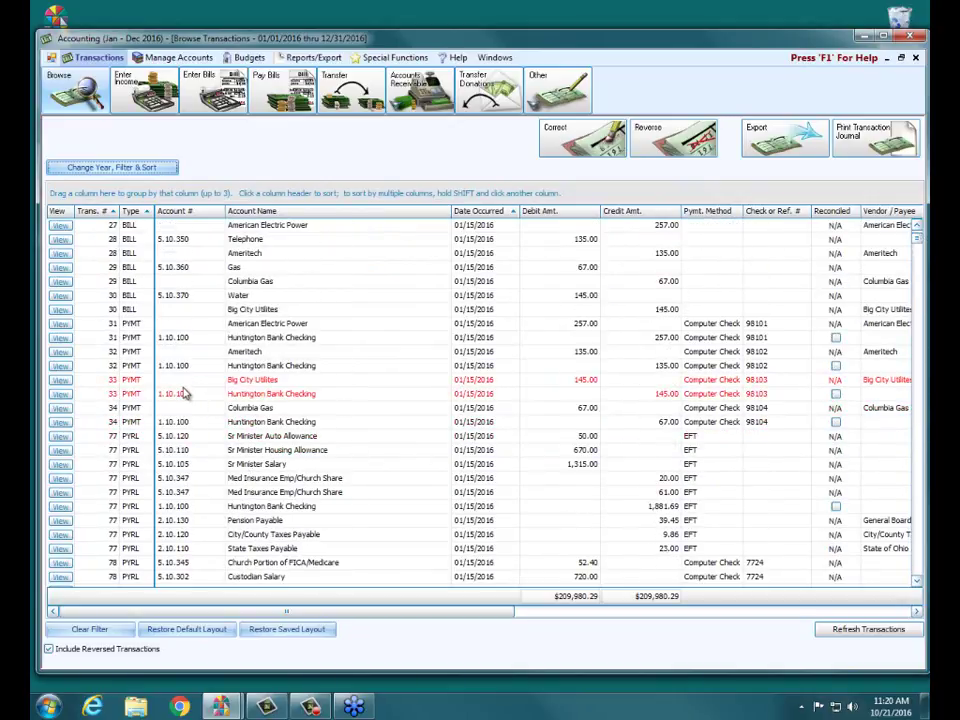
left_click(170, 167)
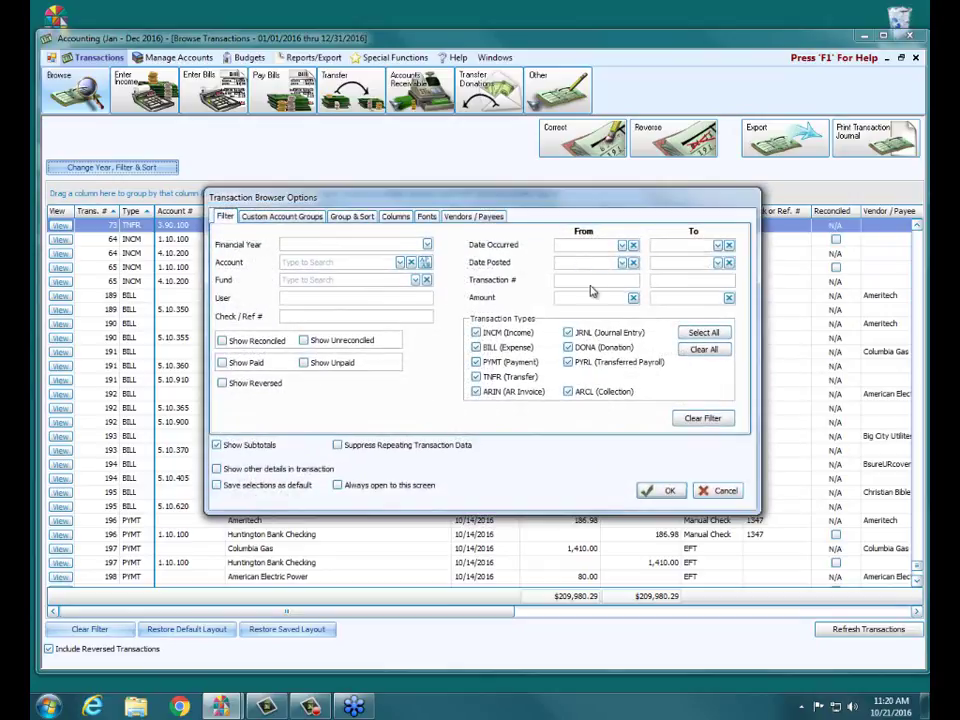
Step: Filter to transaction numbers 33 through 33 and preview its Transaction Journal report
left_click(582, 281)
type("33")
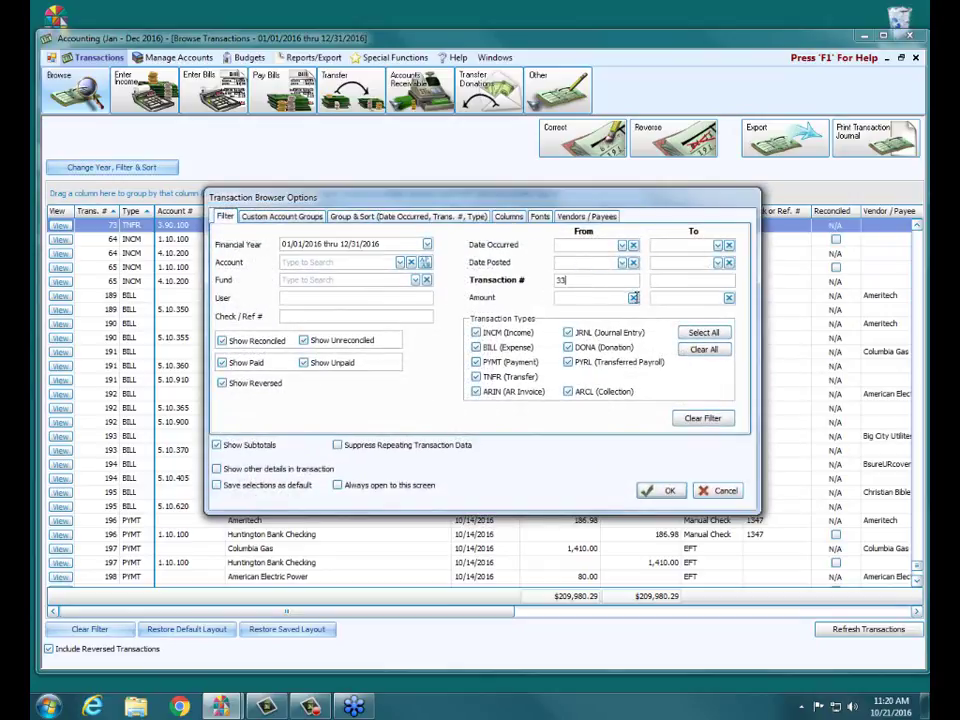
left_click(660, 281)
type("33")
left_click(661, 492)
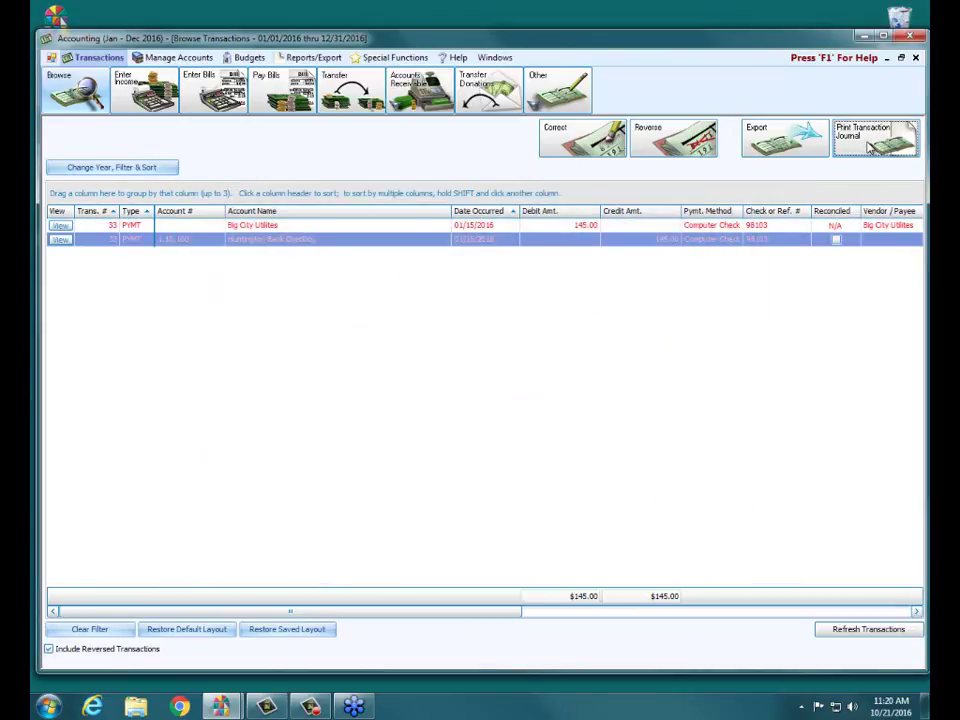
left_click(870, 147)
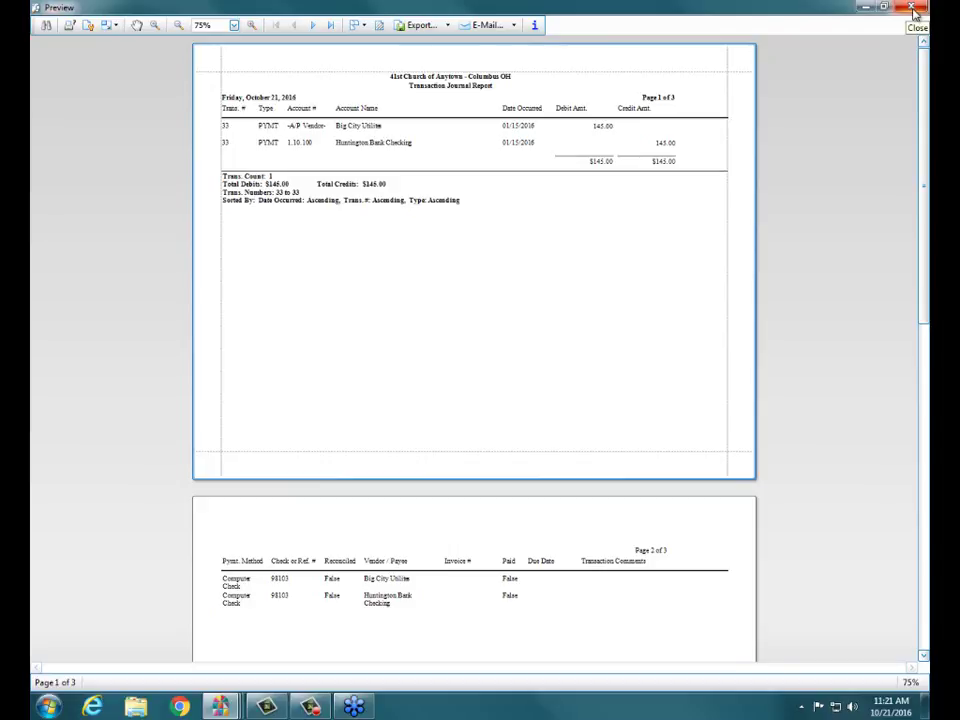
Step: Close the Transaction Journal preview and the Browse Transactions window
left_click(912, 9)
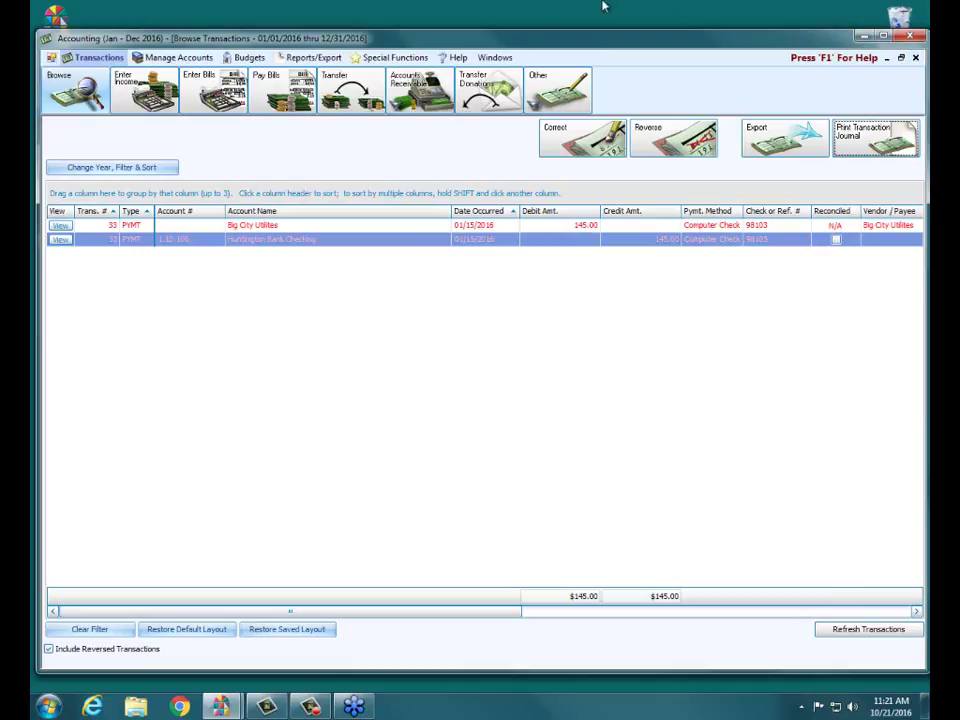
left_click(915, 57)
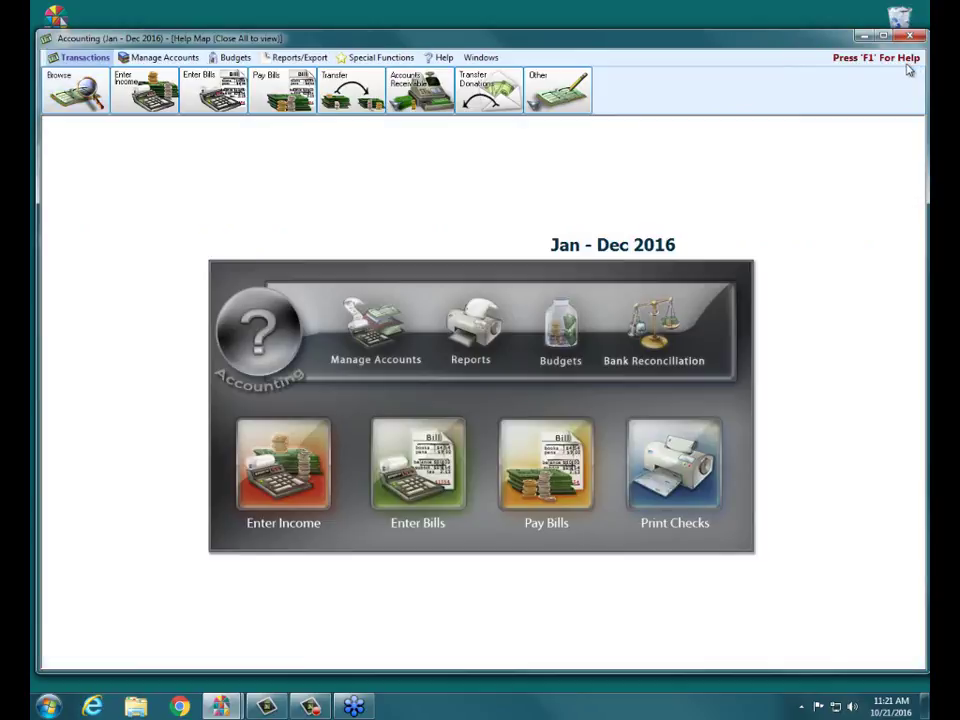